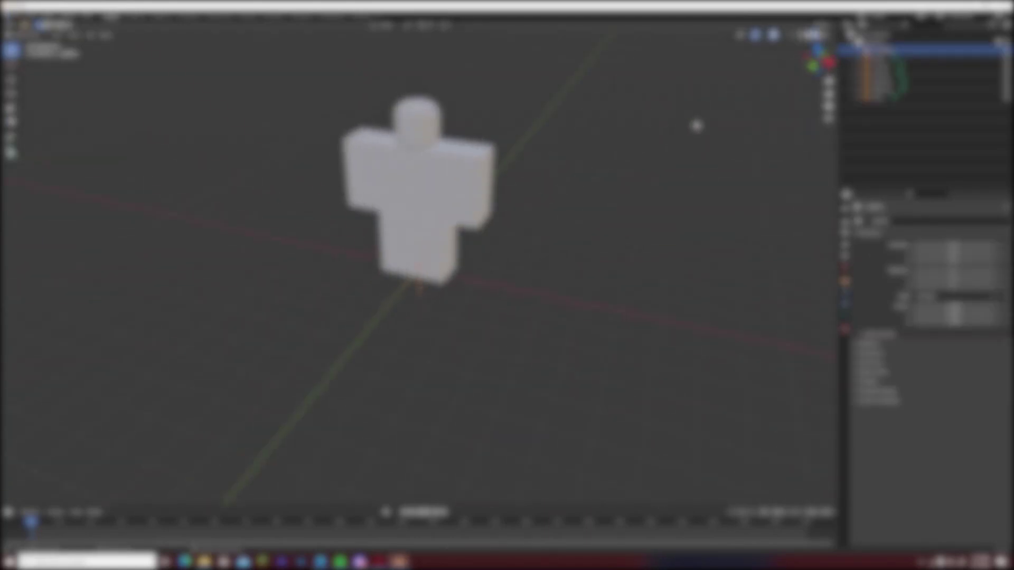
# Show the dummy in the Animation workspace with the viewport sidebar, then open the interaction mode list
pyautogui.scroll(-3, 698, 125)
pyautogui.hotkey('ctrl', 'pagedown')
pyautogui.press('n')
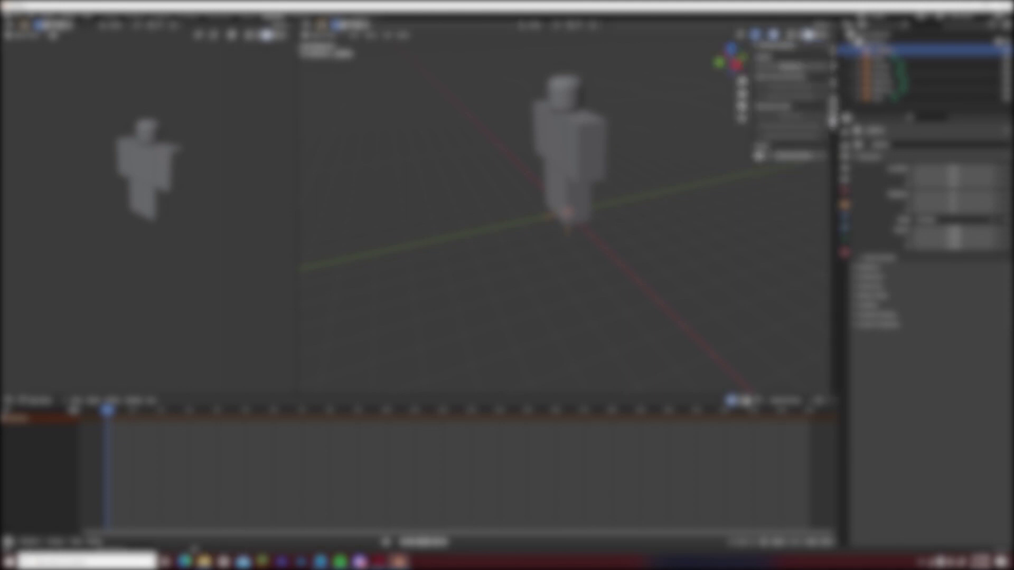
pyautogui.click(349, 24)
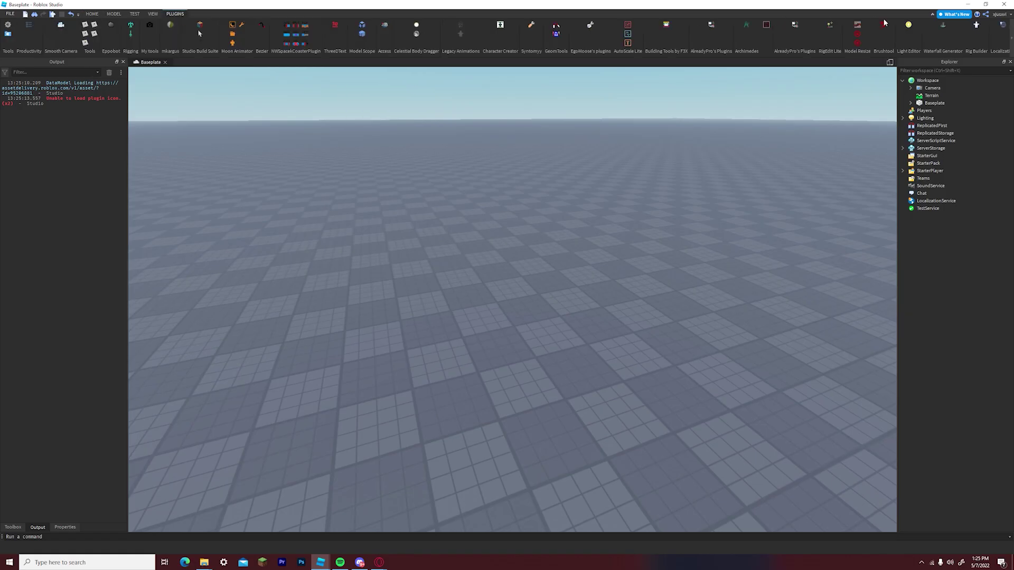
# Build a Dummy rig with Rig Builder and select it in the scene
pyautogui.click(976, 24)
pyautogui.click(534, 262)
pyautogui.click(528, 305)
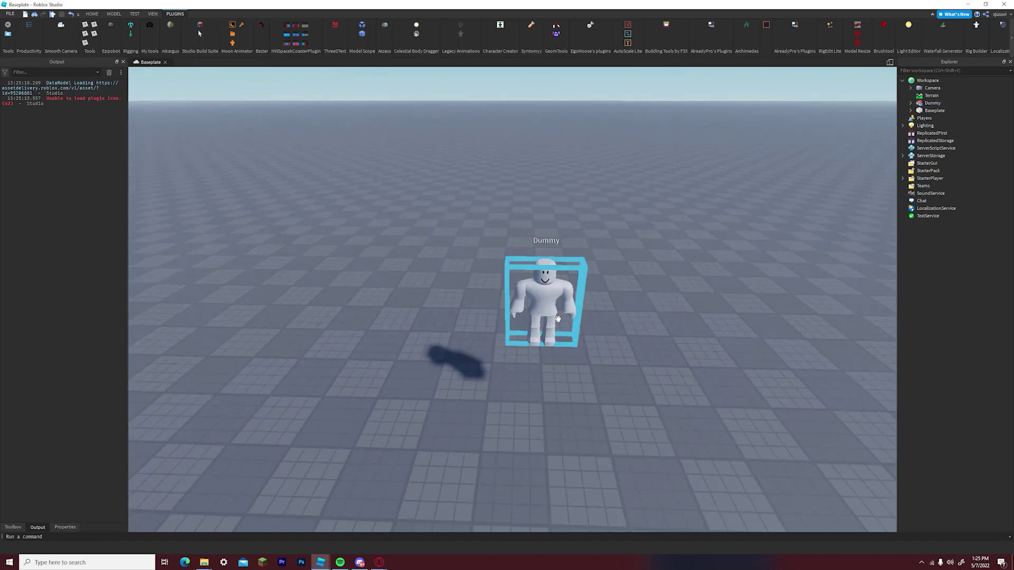
pyautogui.click(558, 319)
# Set the Dummy's Origin Position to 0,0,0 in Properties
pyautogui.click(65, 527)
pyautogui.click(85, 161)
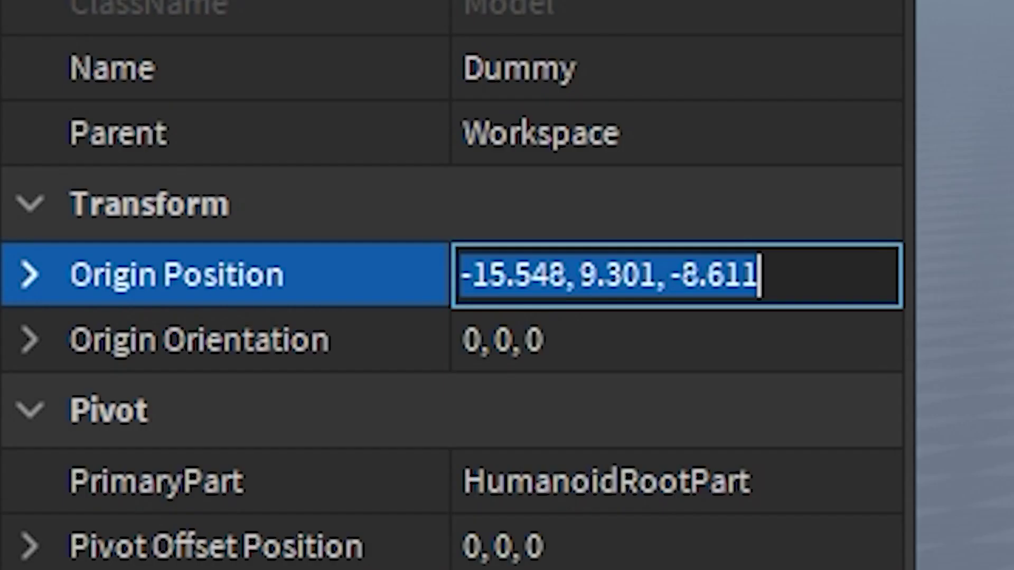
pyautogui.press('BackSpace')
pyautogui.write('0,0,0')
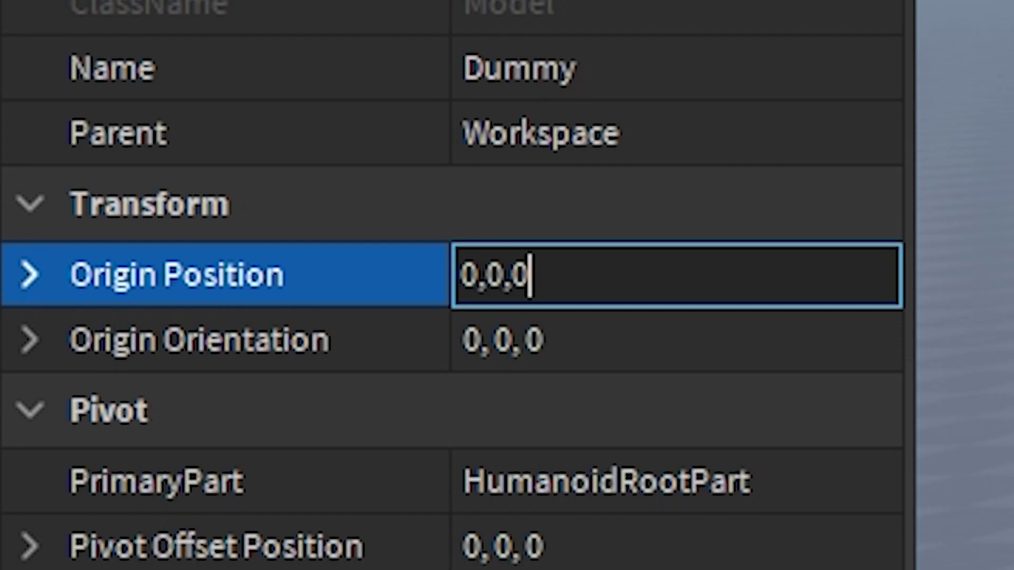
pyautogui.press('Return')
# Frame the Dummy, enable collisions, and raise it with the Move tool onto the baseplate
pyautogui.click(360, 193)
pyautogui.click(543, 276)
pyautogui.press('f')
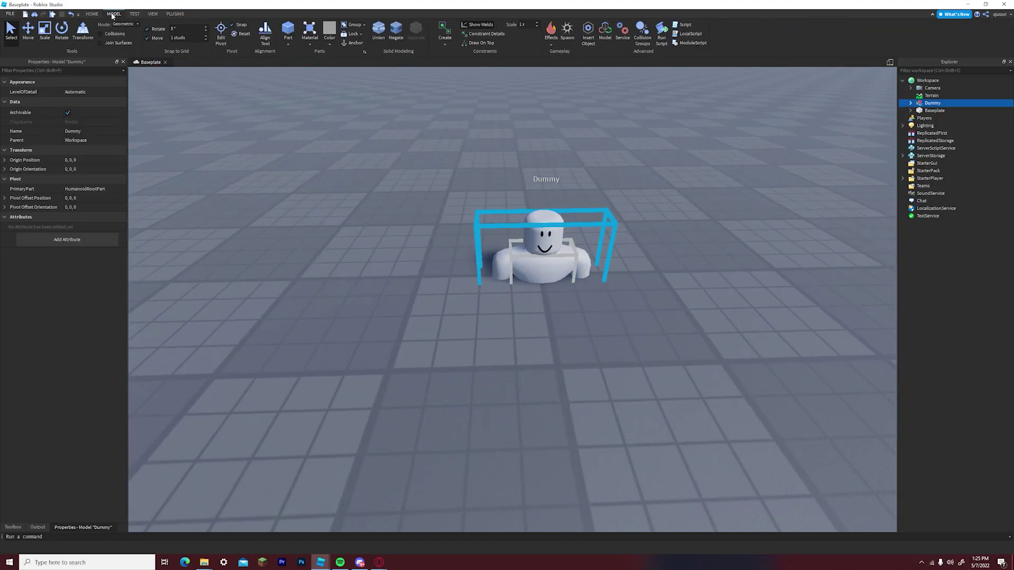
pyautogui.click(92, 13)
pyautogui.click(126, 33)
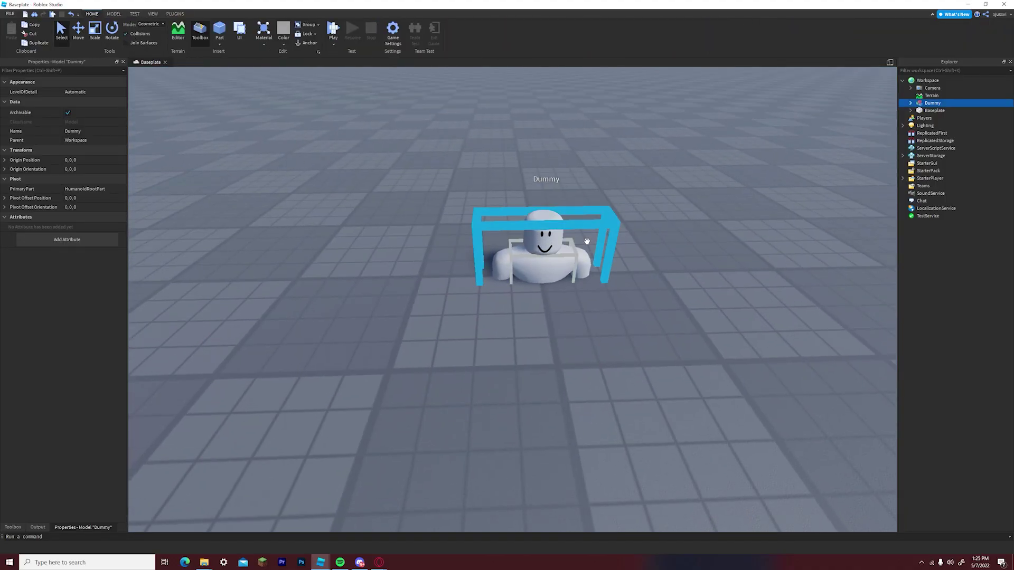
pyautogui.click(78, 30)
pyautogui.moveTo(544, 254); pyautogui.dragTo(549, 174)
pyautogui.scroll(5, 569, 170)
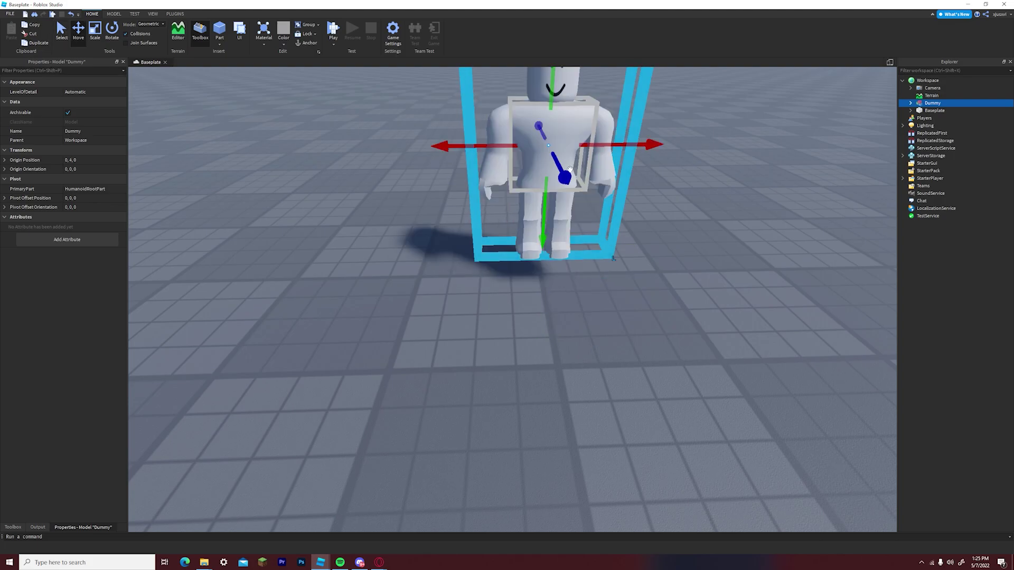
pyautogui.scroll(-5, 569, 169)
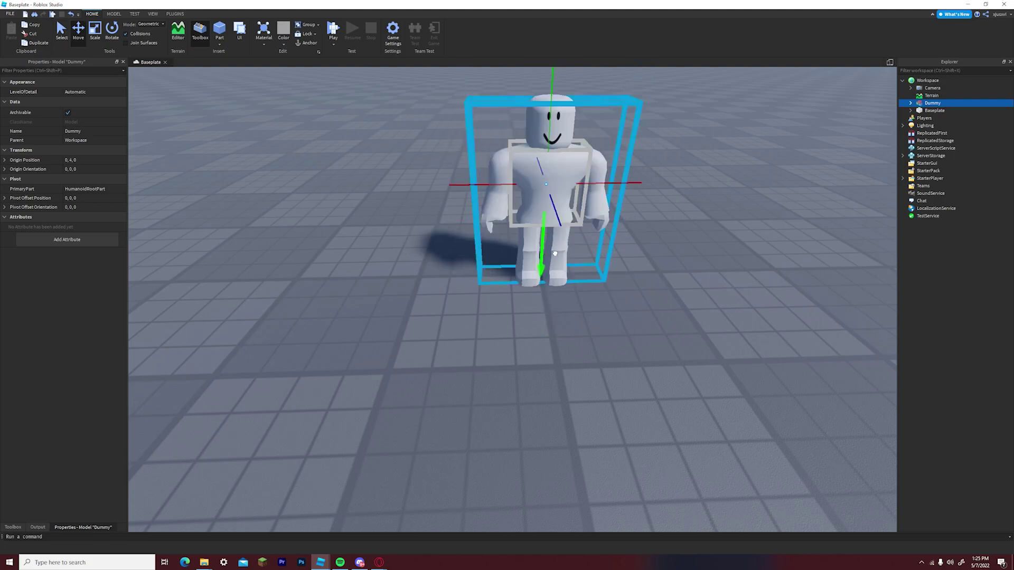
pyautogui.click(452, 295)
pyautogui.scroll(8, 451, 296)
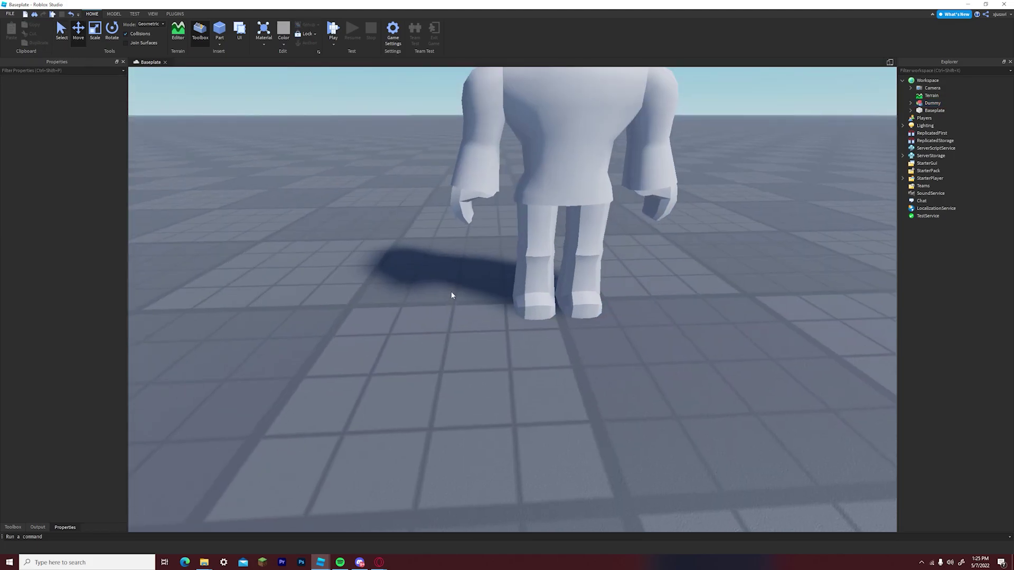
# Expand the Dummy in Explorer, delete its five CharacterMesh objects, and reselect the Dummy
pyautogui.click(912, 104)
pyautogui.click(912, 104)
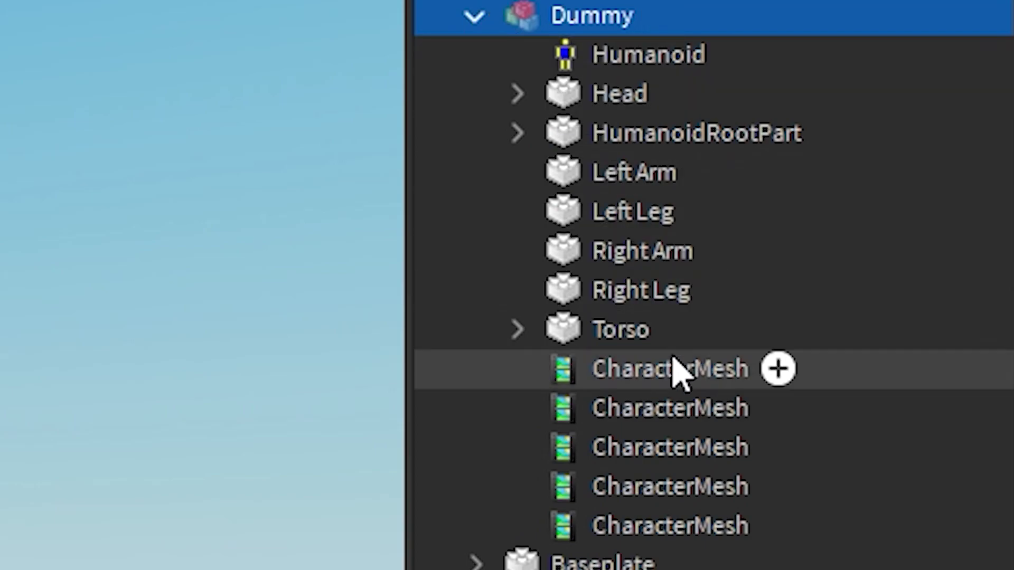
pyautogui.click(673, 365)
pyautogui.keyDown('shift'); pyautogui.click(666, 528); pyautogui.keyUp('shift')
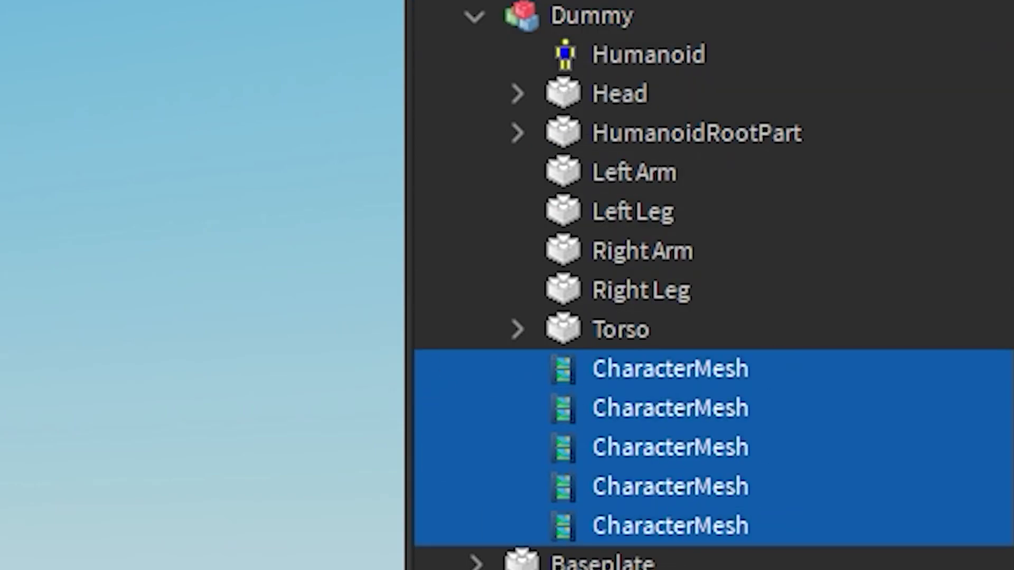
pyautogui.press('Delete')
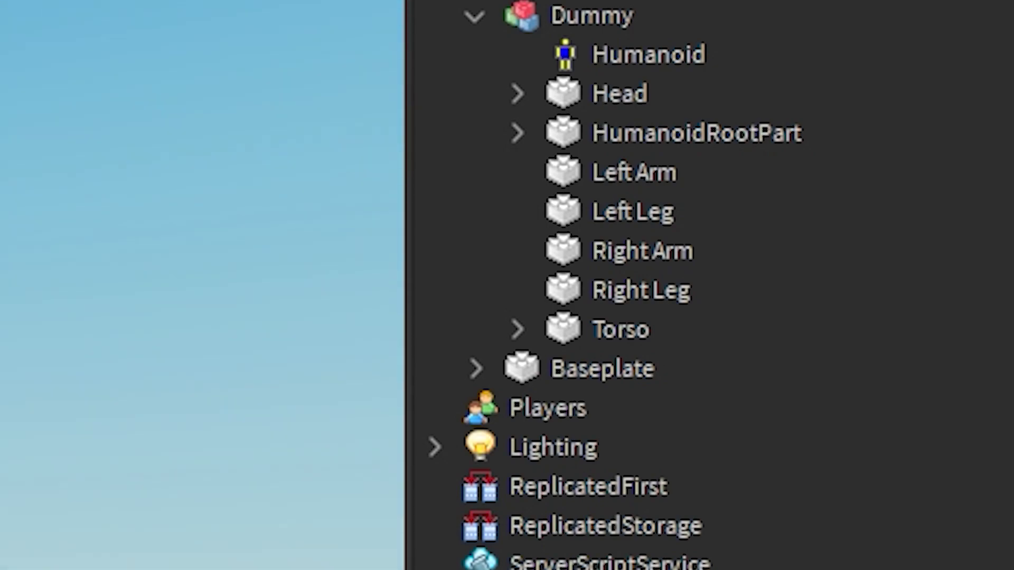
pyautogui.click(557, 317)
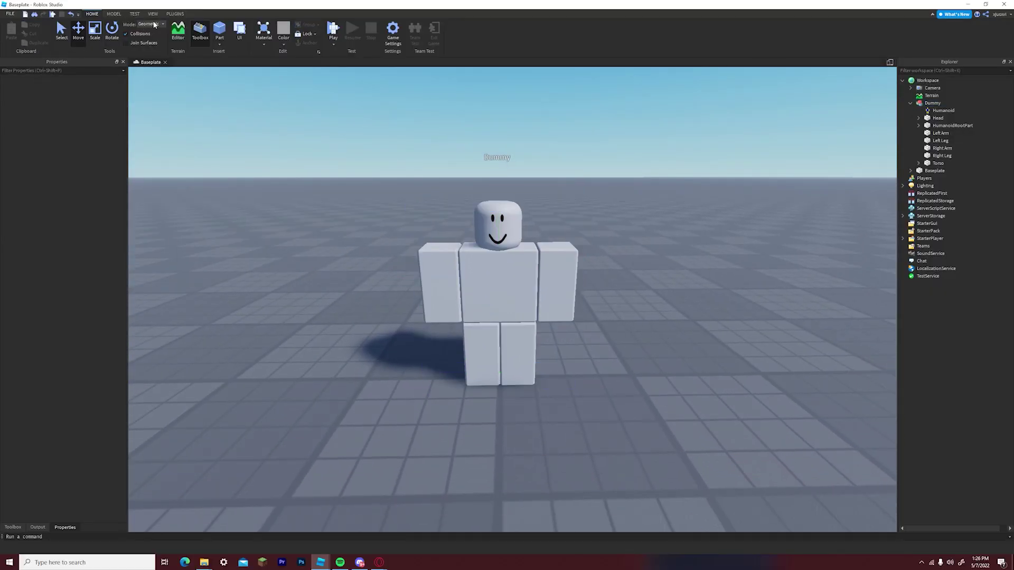
# Check that Blender Animations is enabled in the PLUGINS tab's Manage Plugins list
pyautogui.click(171, 16)
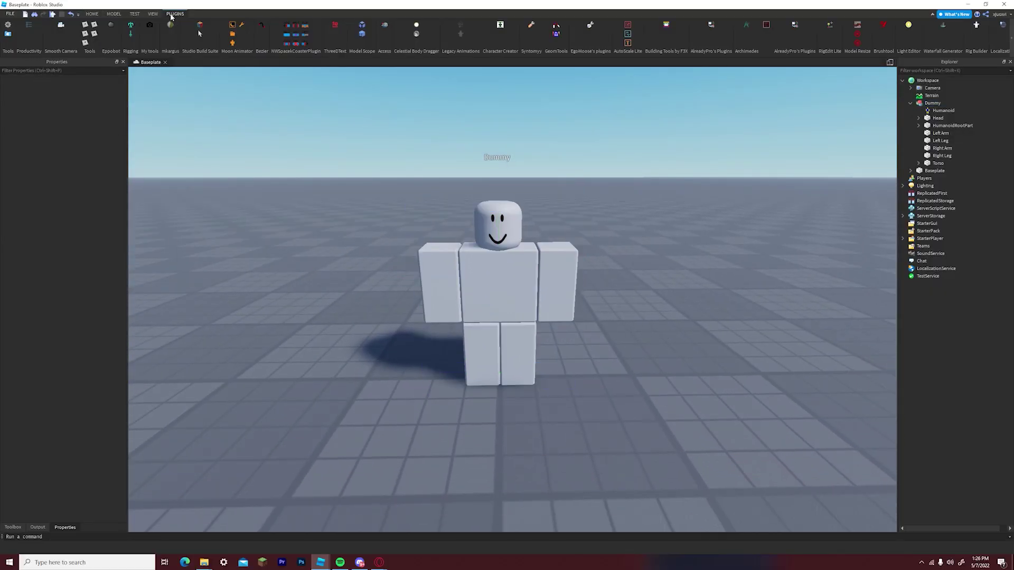
pyautogui.click(8, 33)
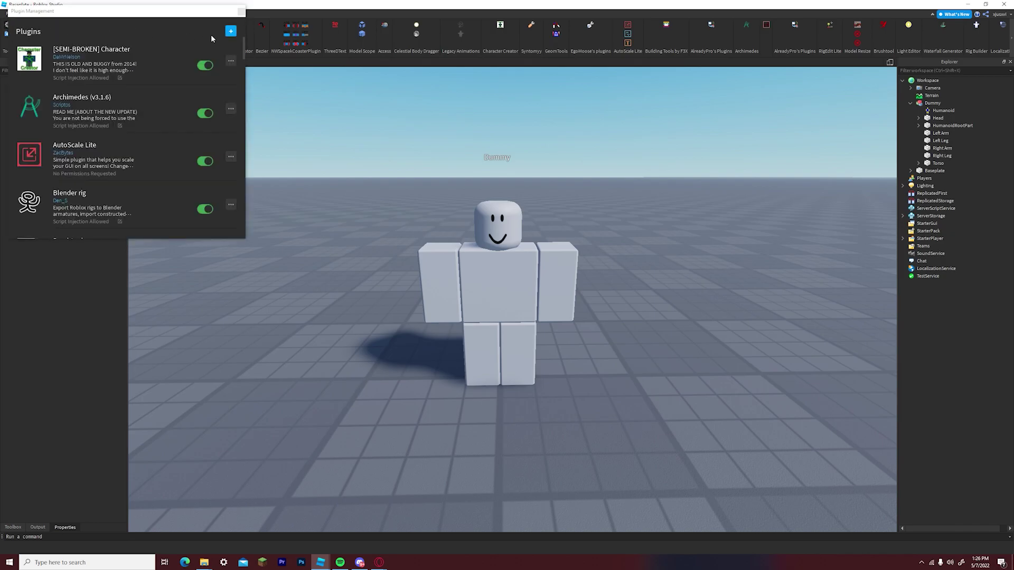
pyautogui.click(231, 32)
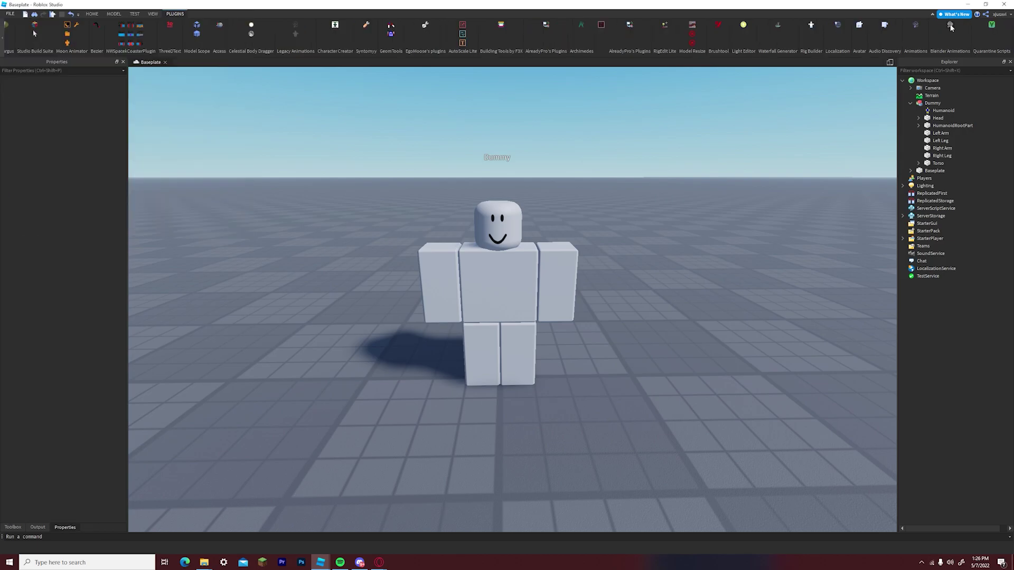
# Launch Blender Animations, pick the Dummy as the active rig, and show its panel
pyautogui.click(951, 26)
pyautogui.click(515, 276)
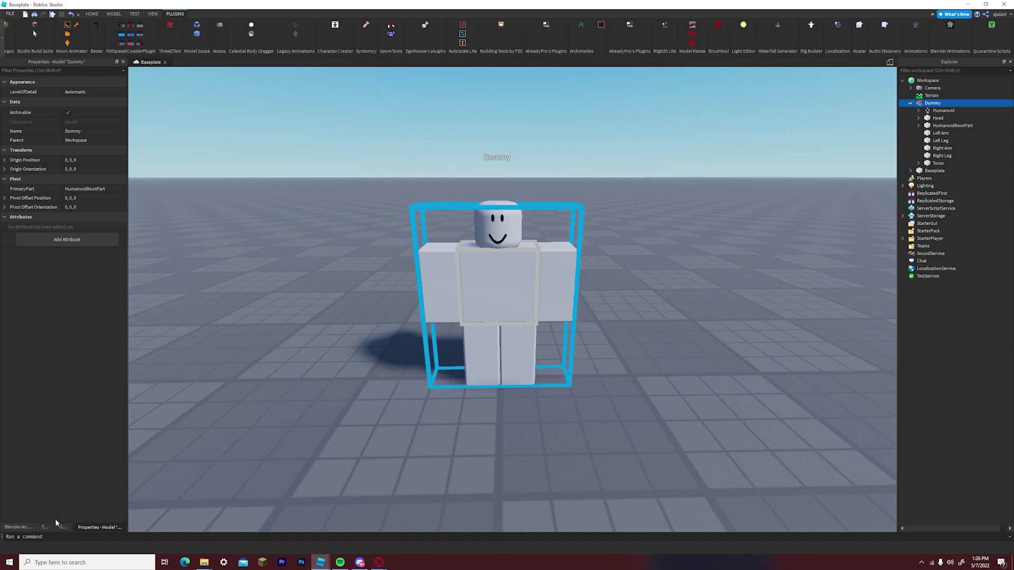
pyautogui.click(18, 527)
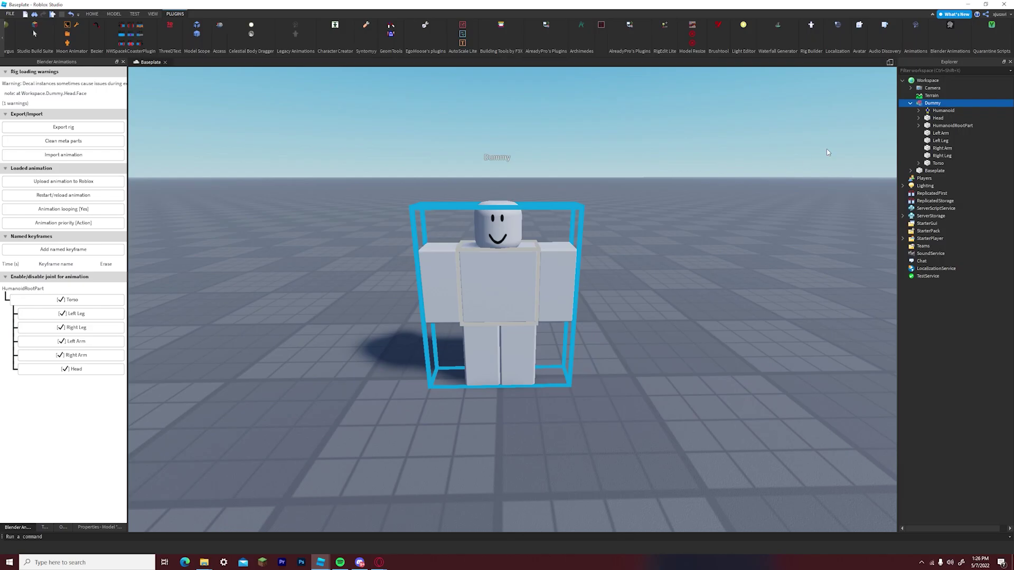
# Delete the Face decal under Head, reselect the Dummy, and export the rig as .obj
pyautogui.click(918, 118)
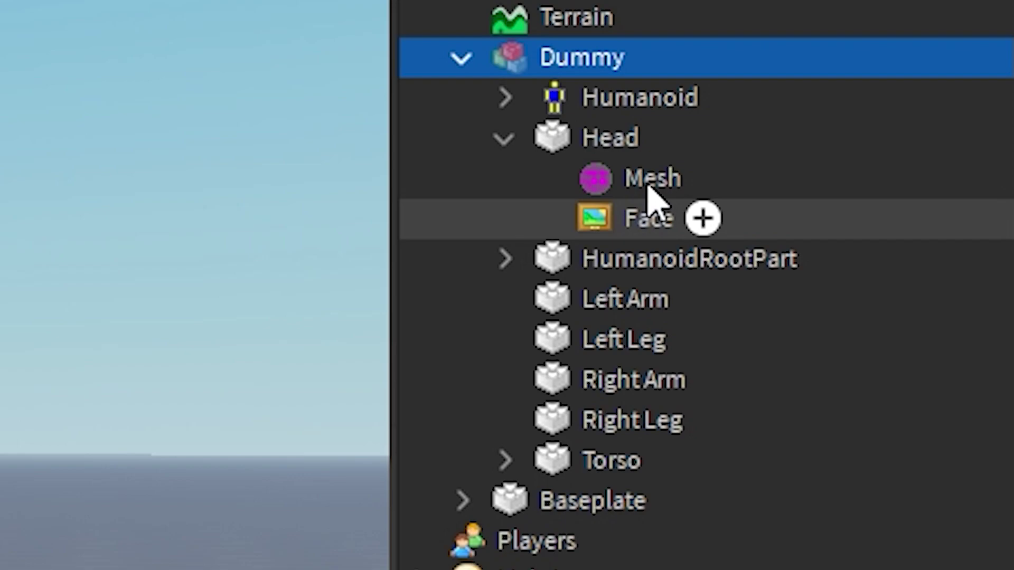
pyautogui.press('Delete')
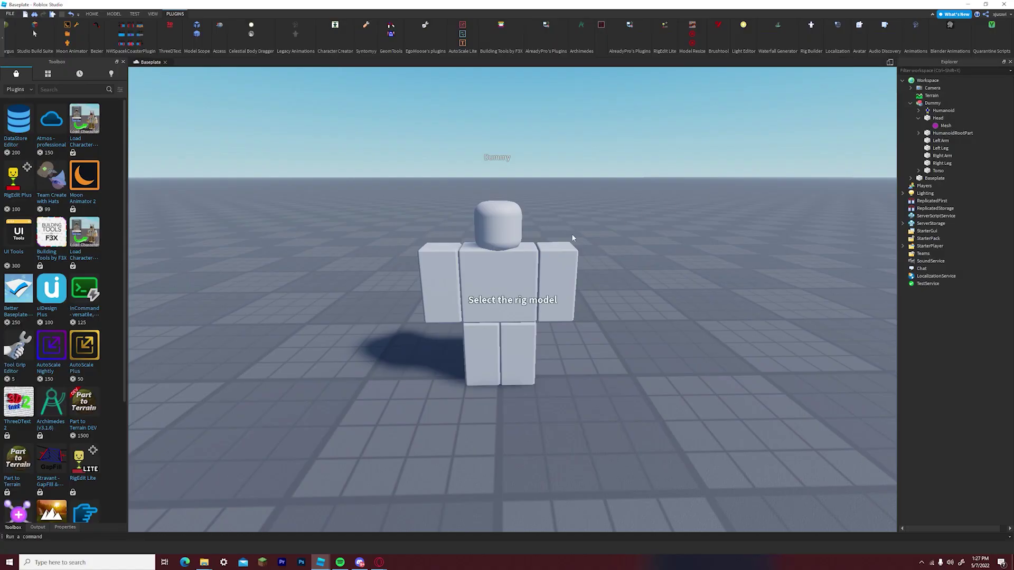
pyautogui.click(544, 260)
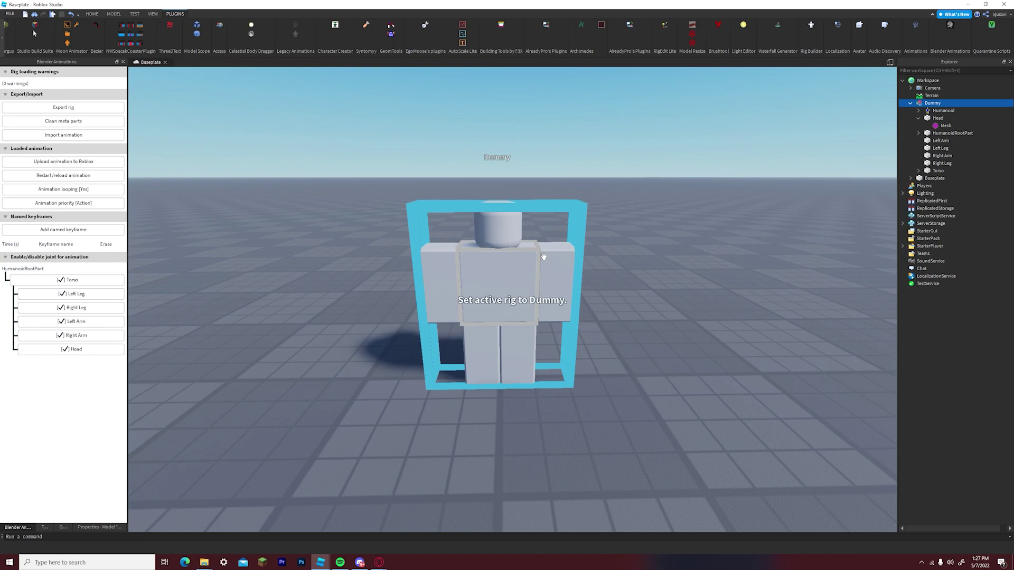
pyautogui.click(64, 108)
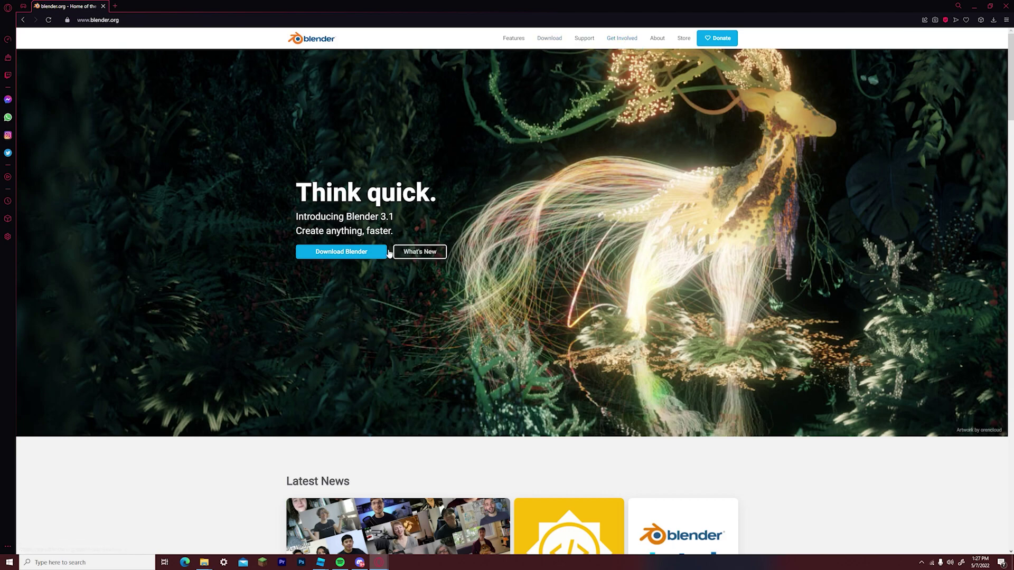
# Go from blender.org's Download Blender page to Previous Versions
pyautogui.click(368, 253)
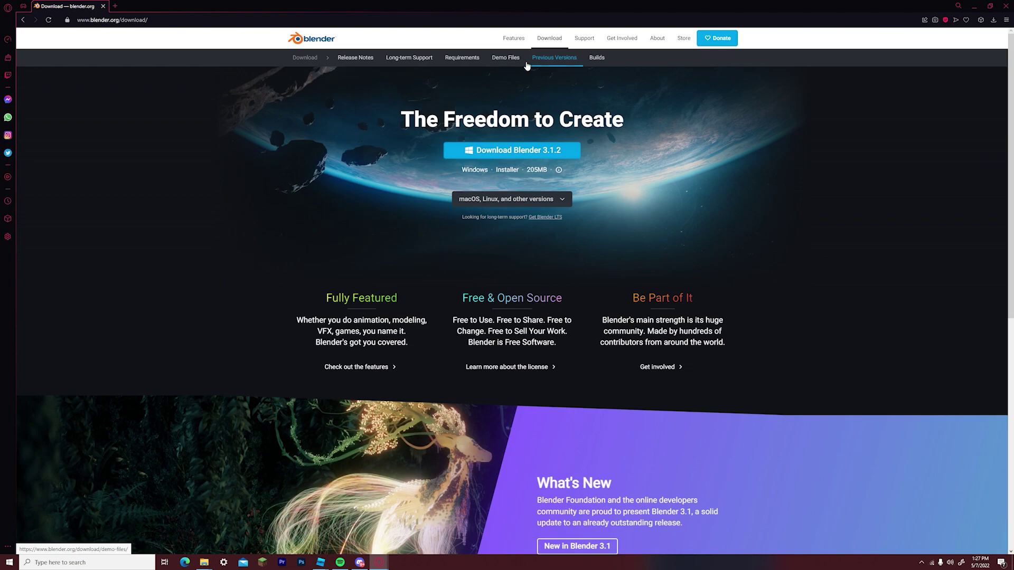
pyautogui.click(562, 64)
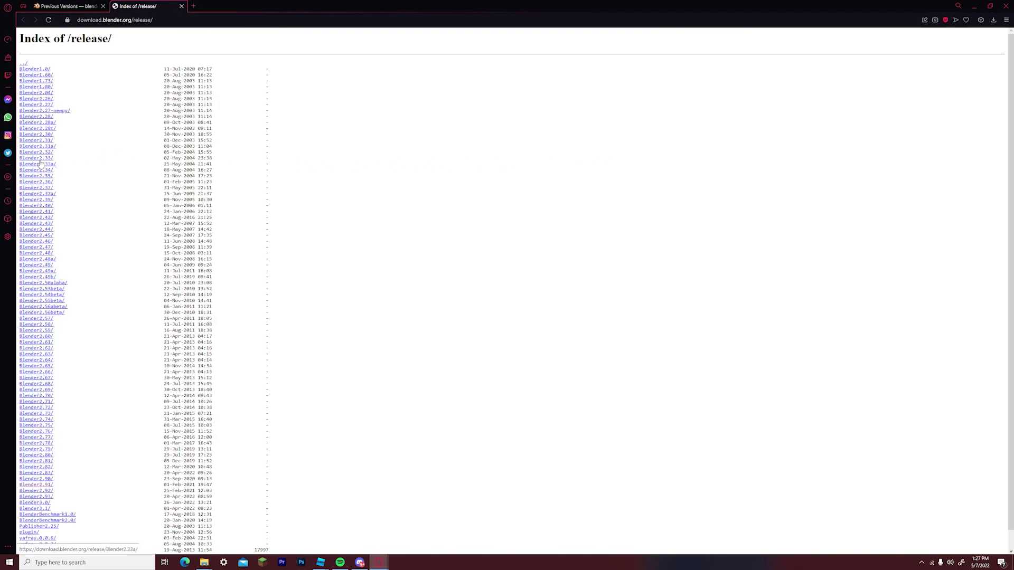
# Scroll the release index and open the Blender2.91/ folder to download the windows64 zip
pyautogui.scroll(-1, 54, 153)
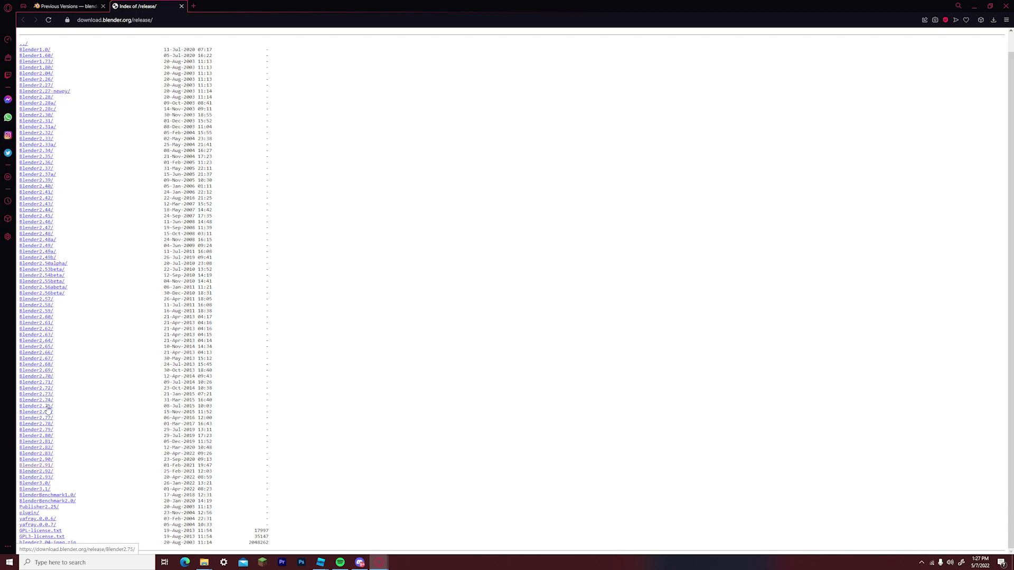
pyautogui.click(40, 466)
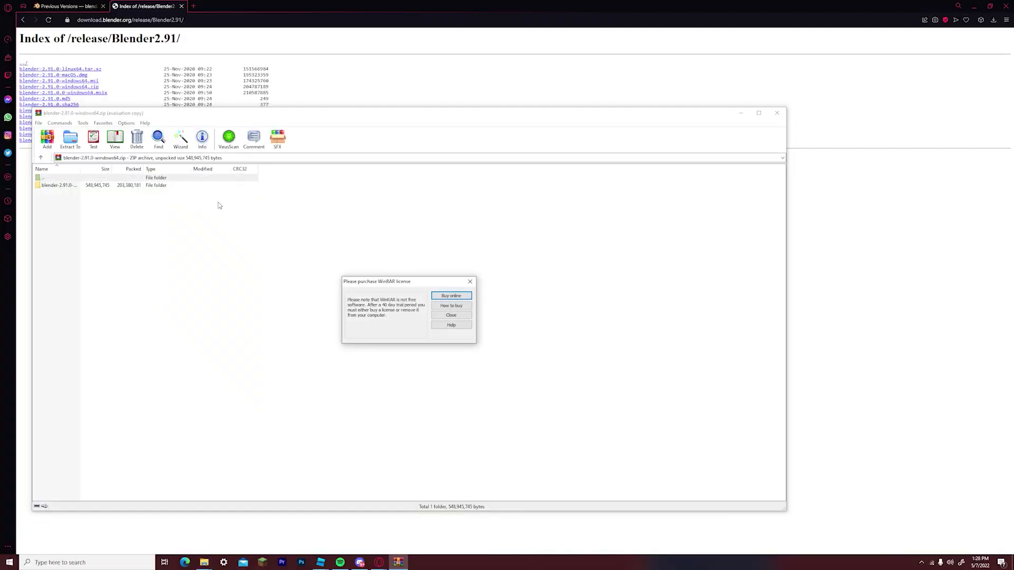
# Dismiss the WinRAR licence reminder, move the archive window aside, and minimise WinRAR and Opera
pyautogui.click(470, 282)
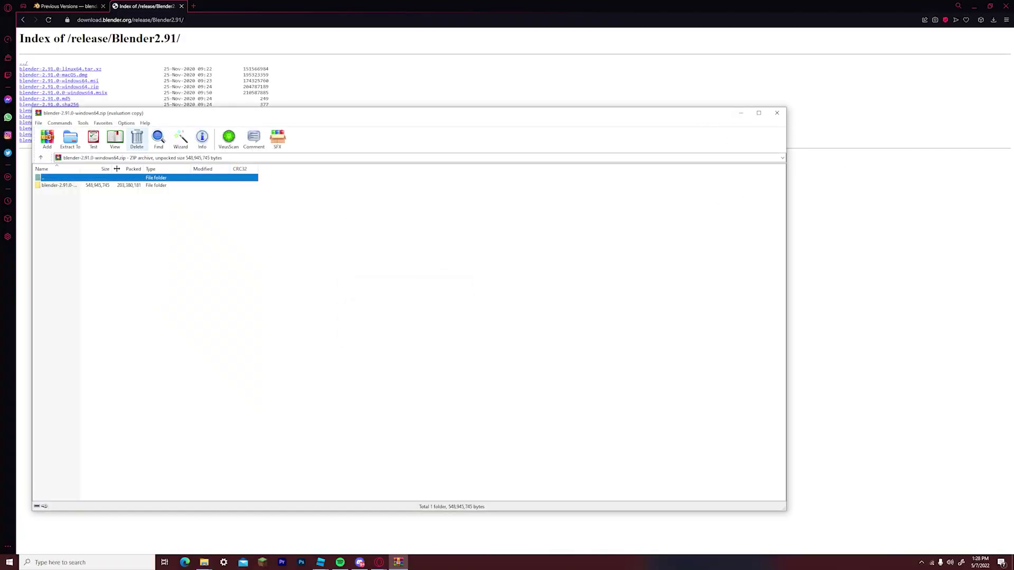
pyautogui.moveTo(135, 117); pyautogui.dragTo(209, 106)
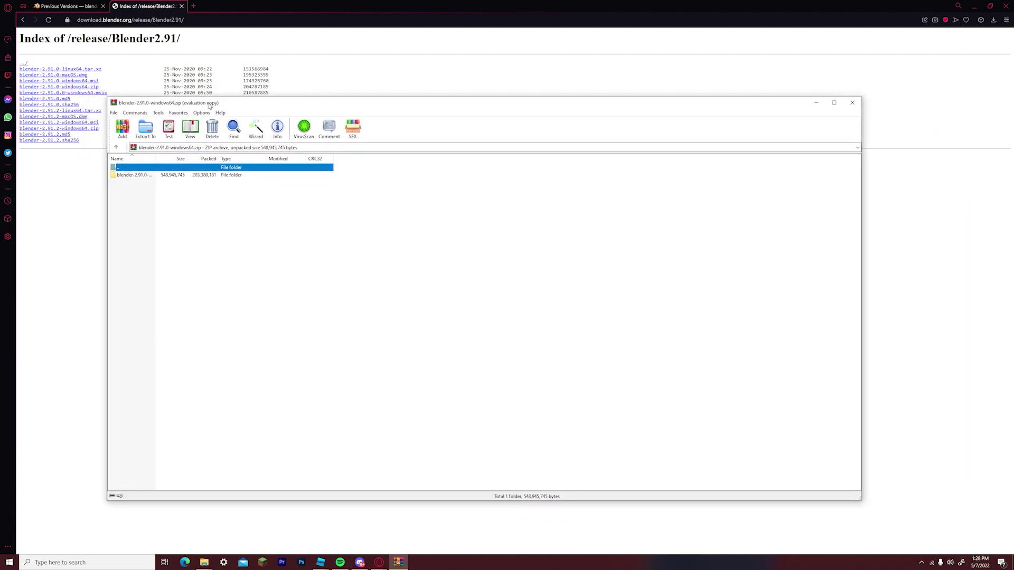
pyautogui.click(816, 102)
pyautogui.click(974, 6)
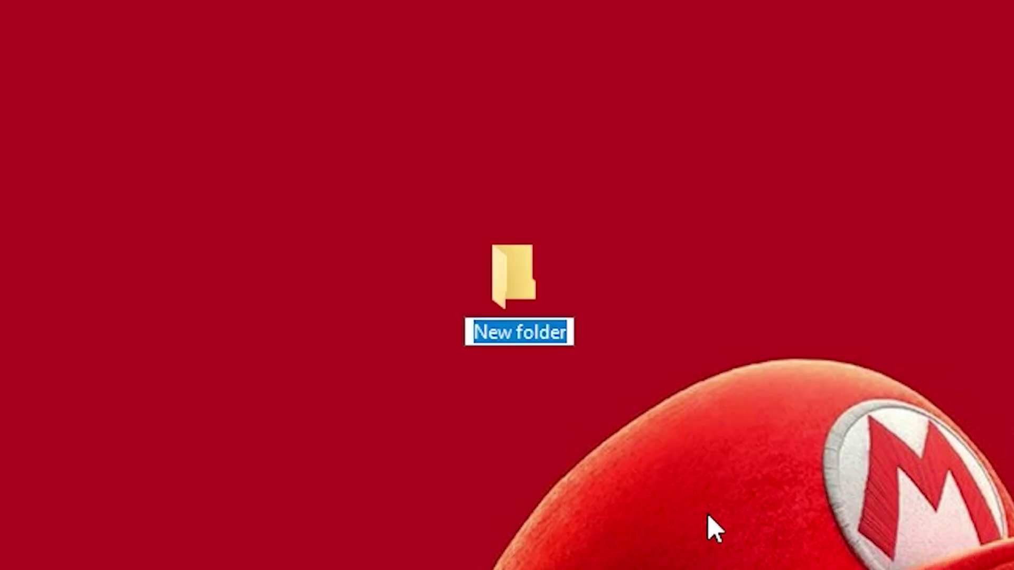
# Name the new desktop folder 'extracted 2.1' and drag it into the icon grid
pyautogui.write('extracted')
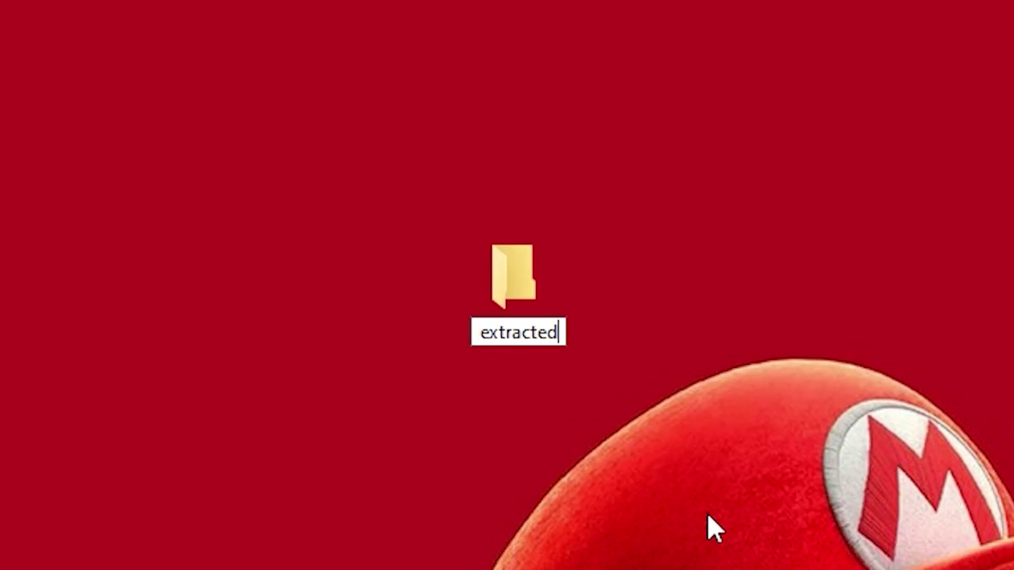
pyautogui.press('Return')
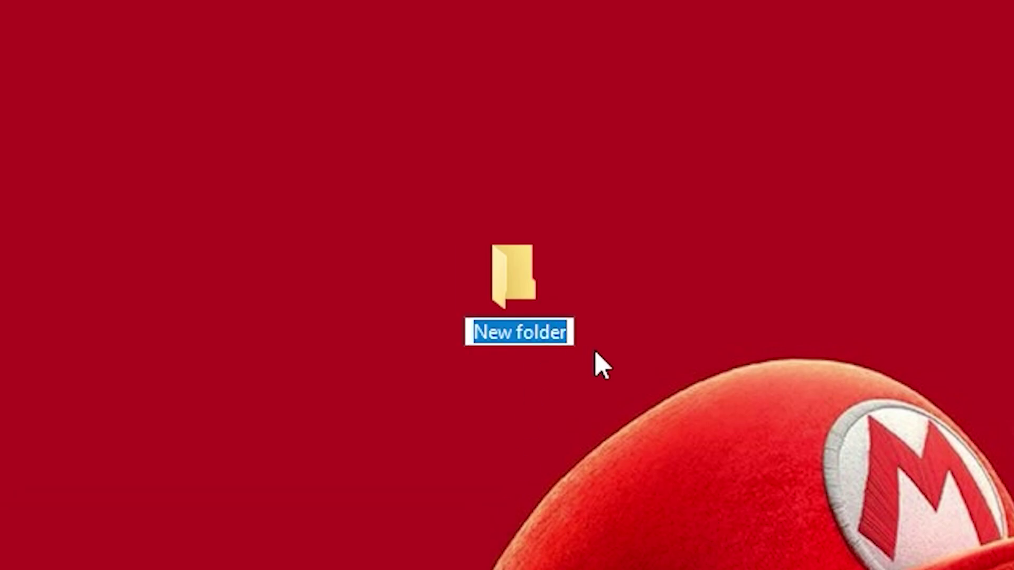
pyautogui.press('BackSpace')
pyautogui.write('extracted')
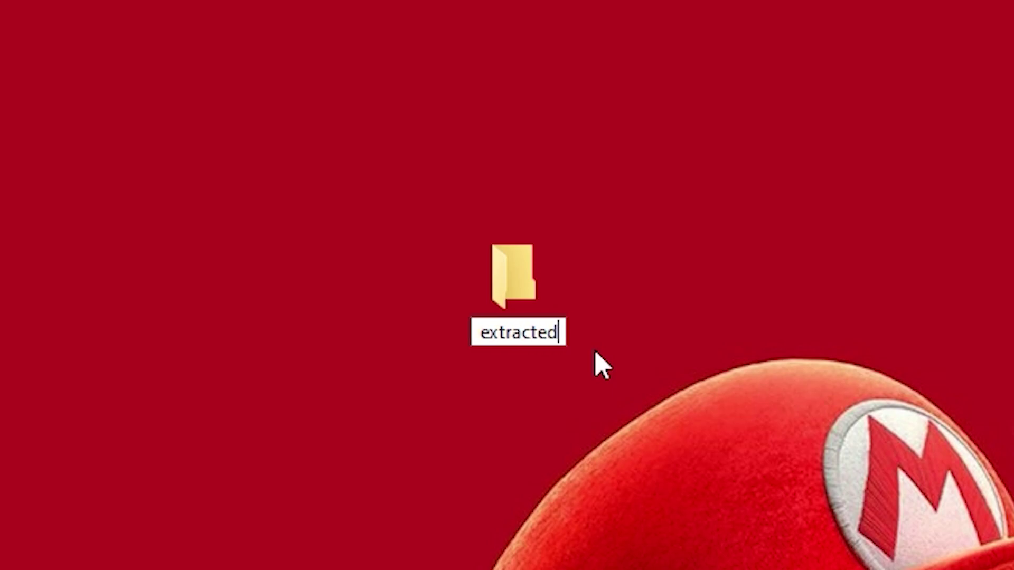
pyautogui.write(' 2.1')
pyautogui.press('Return')
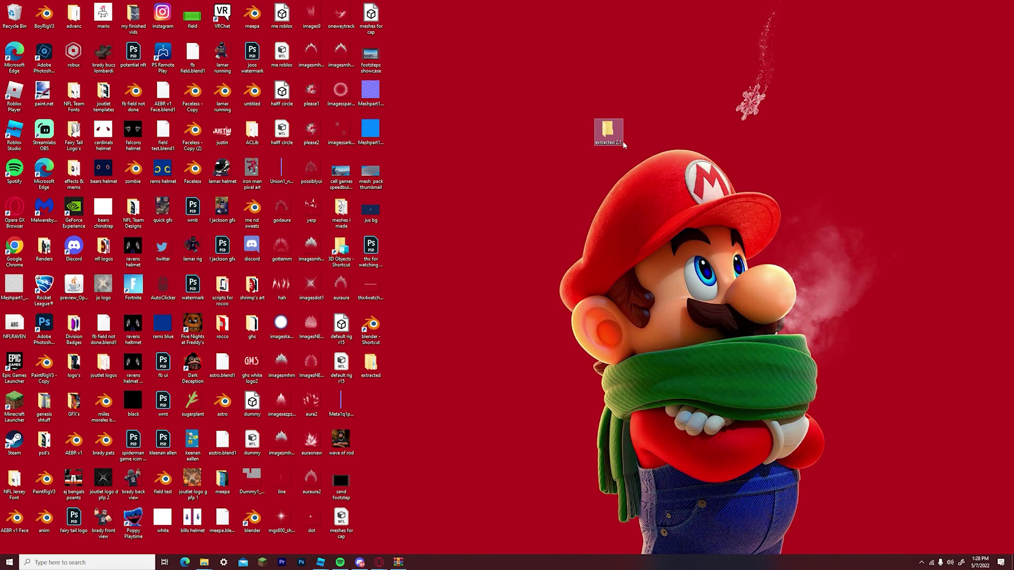
pyautogui.moveTo(623, 143); pyautogui.dragTo(426, 390)
pyautogui.click(427, 390)
pyautogui.moveTo(380, 563)
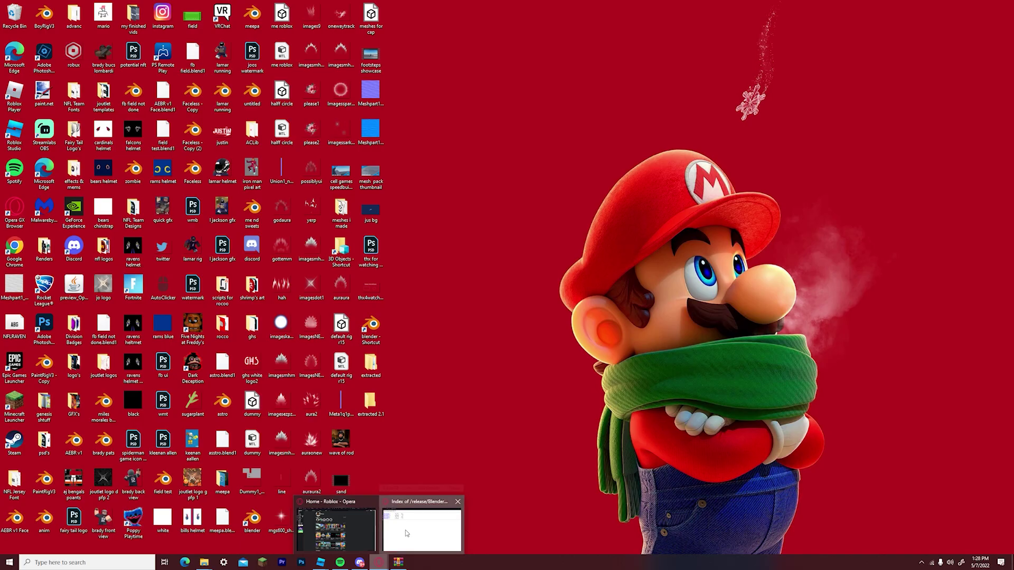
# Extract the blender-2.91.0-windows64 folder from the zip archive into the desktop's extracted 2.1 folder
pyautogui.click(411, 536)
pyautogui.click(398, 562)
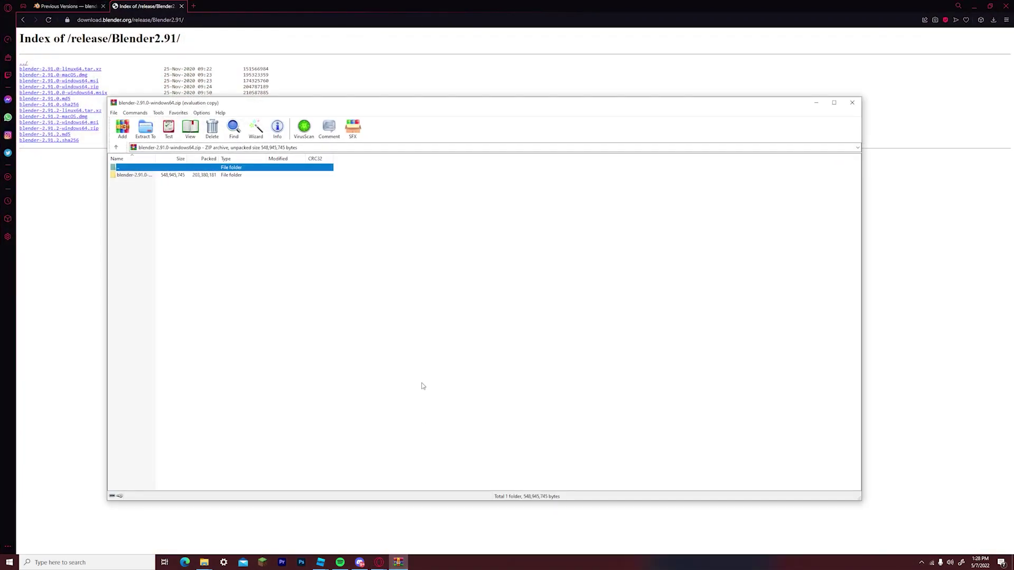
pyautogui.click(126, 176)
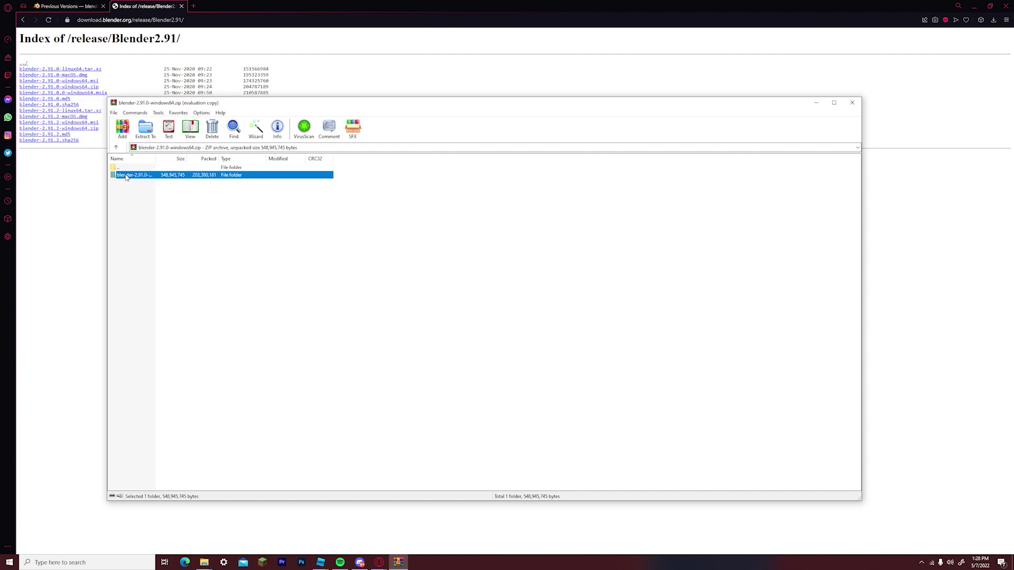
pyautogui.rightClick(188, 175)
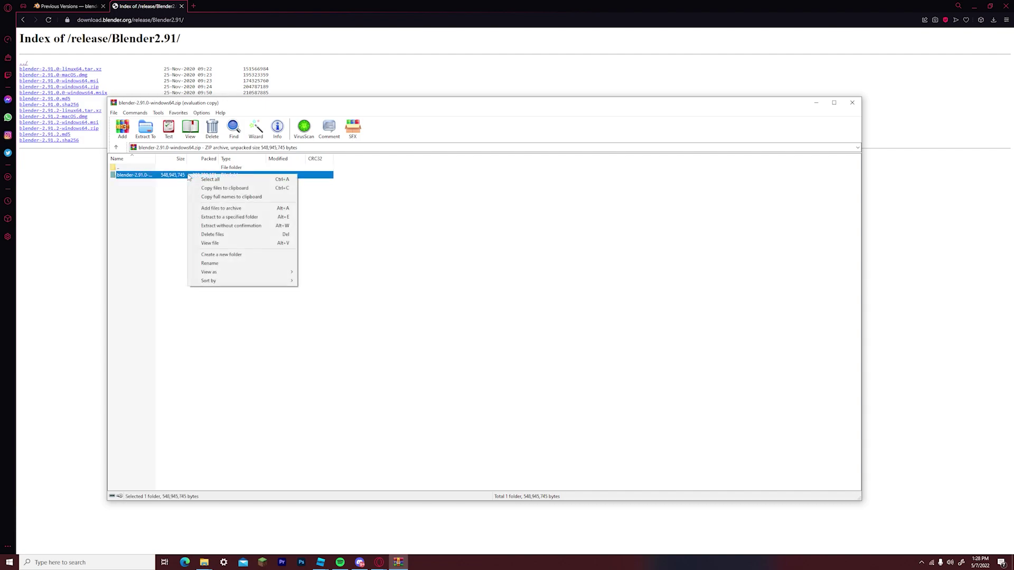
pyautogui.click(231, 219)
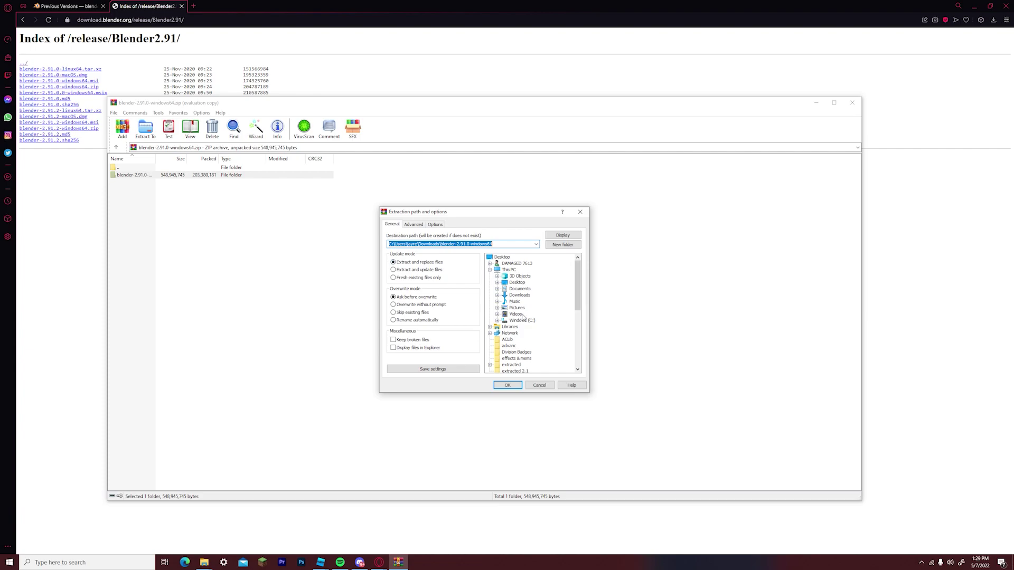
pyautogui.scroll(-2, 524, 320)
pyautogui.click(514, 334)
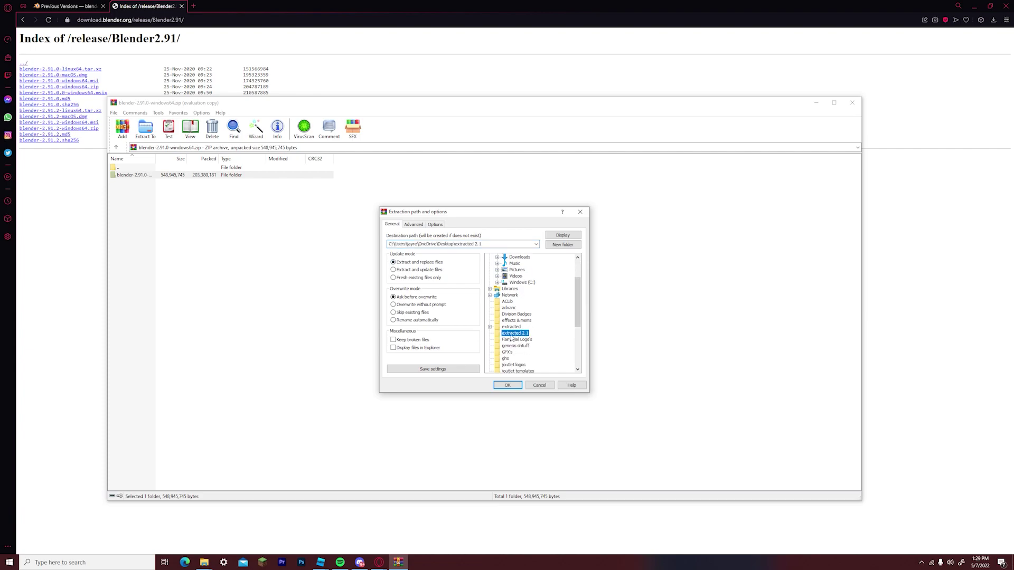
pyautogui.click(507, 385)
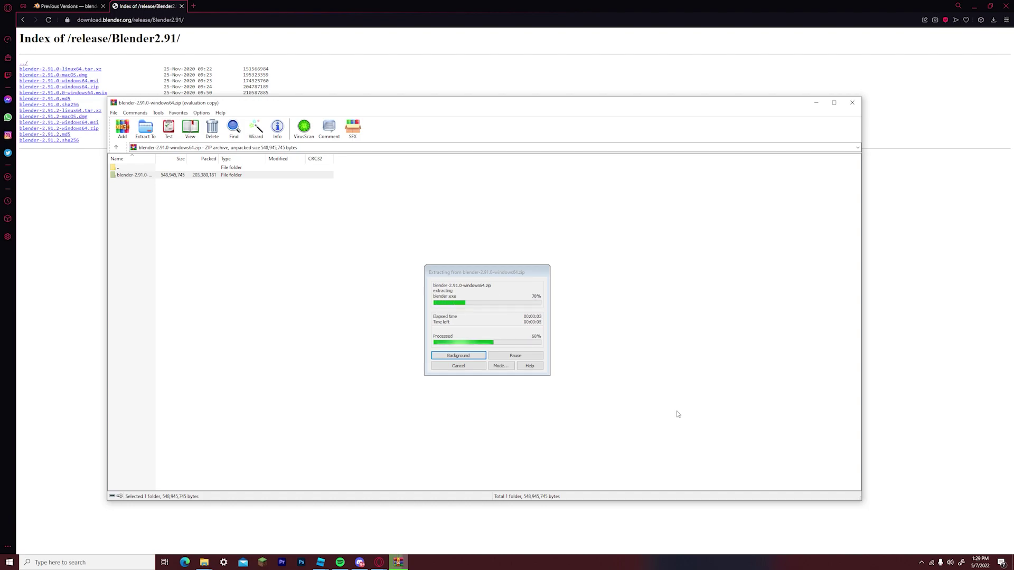
# Open extracted 2.1 > blender-2.91.0-windows64 in File Explorer and launch the blender application
pyautogui.click(852, 102)
pyautogui.click(974, 6)
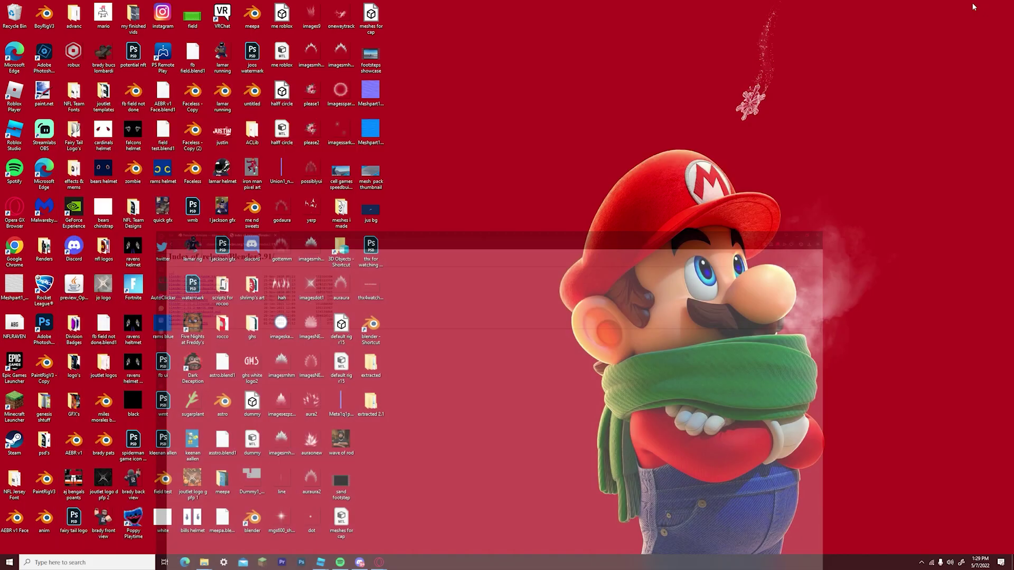
pyautogui.doubleClick(372, 408)
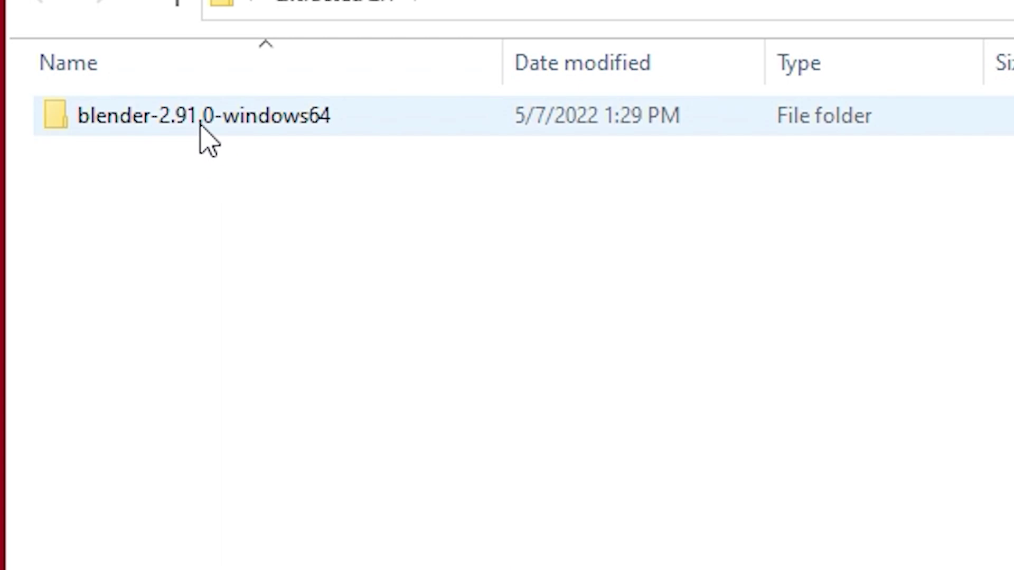
pyautogui.doubleClick(58, 95)
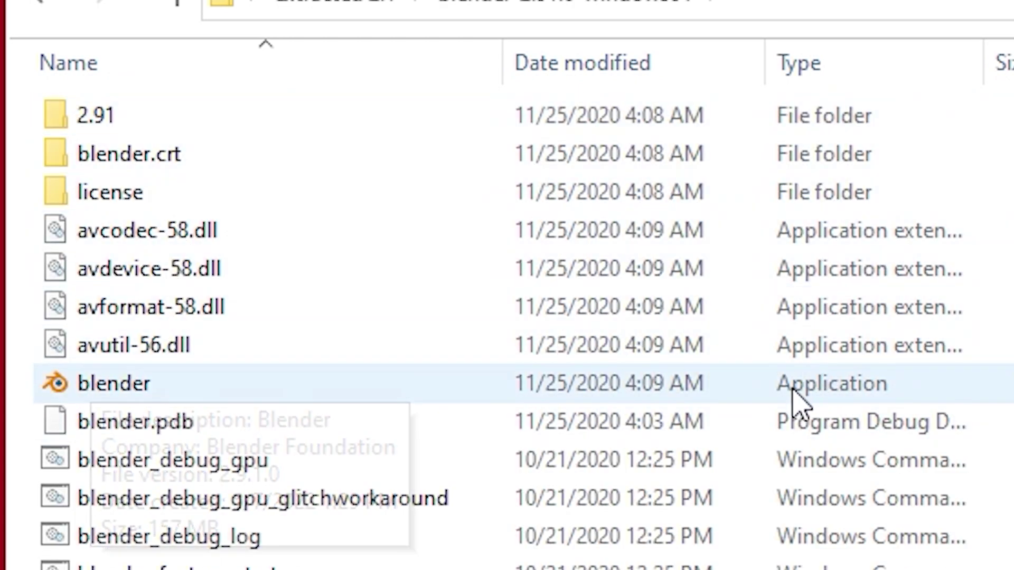
pyautogui.click(478, 396)
pyautogui.doubleClick(478, 397)
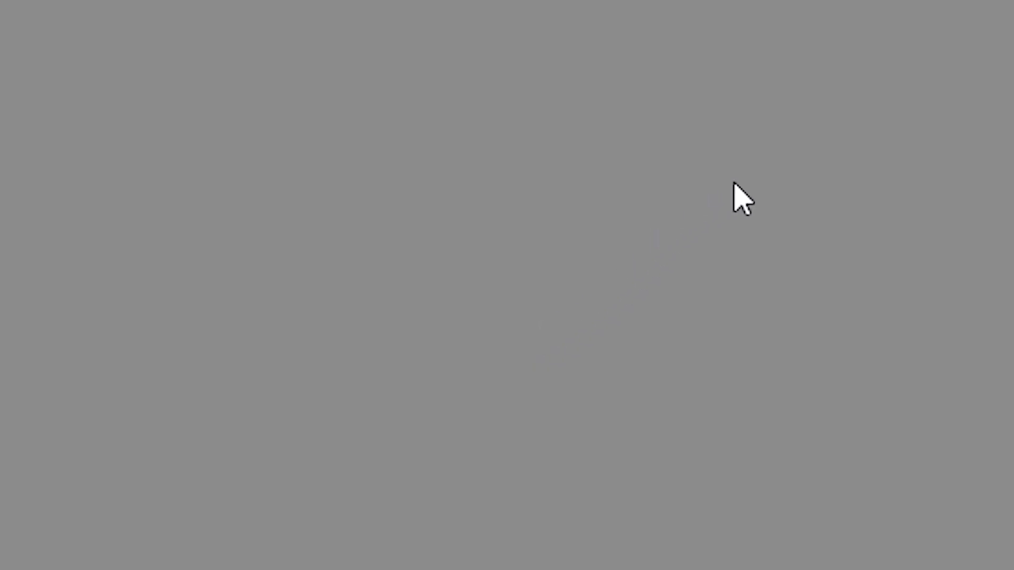
pyautogui.click(31, 15)
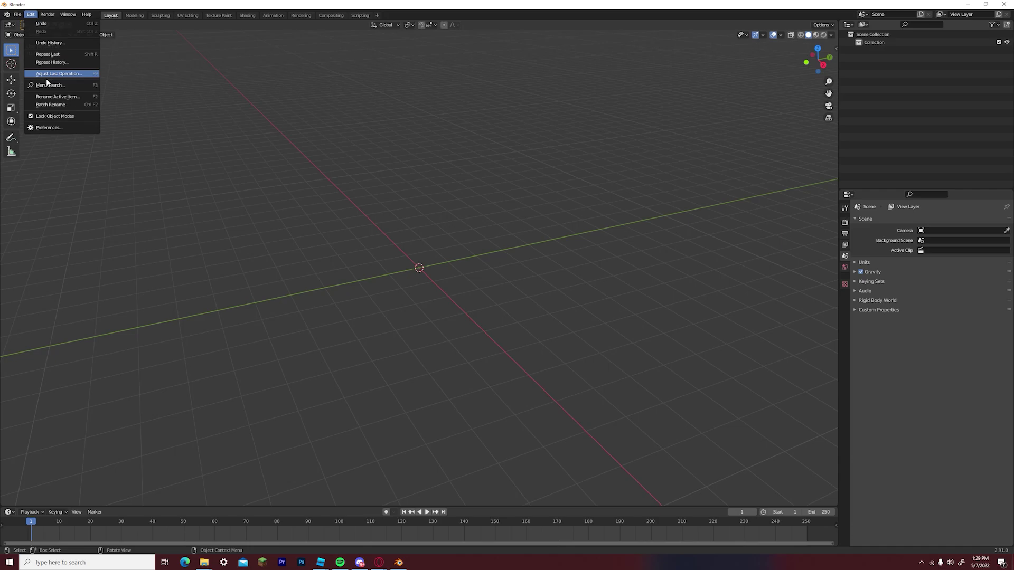
# Open Blender's Preferences from the Edit menu to manage add-ons
pyautogui.click(57, 128)
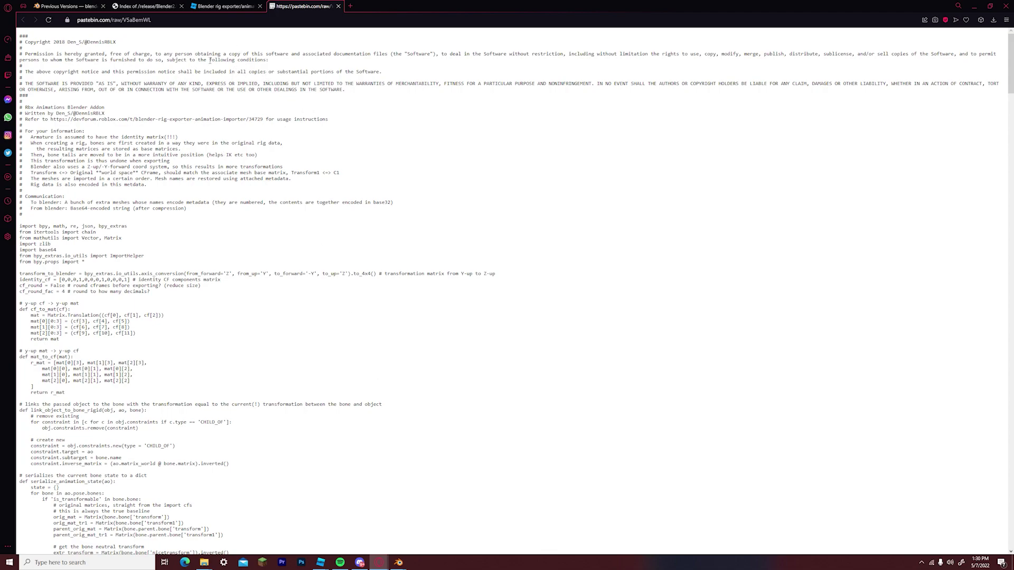
# Save the raw Rbx Animations Pastebin page to disk under the file name something.py
pyautogui.moveTo(384, 384); pyautogui.dragTo(29, 95)
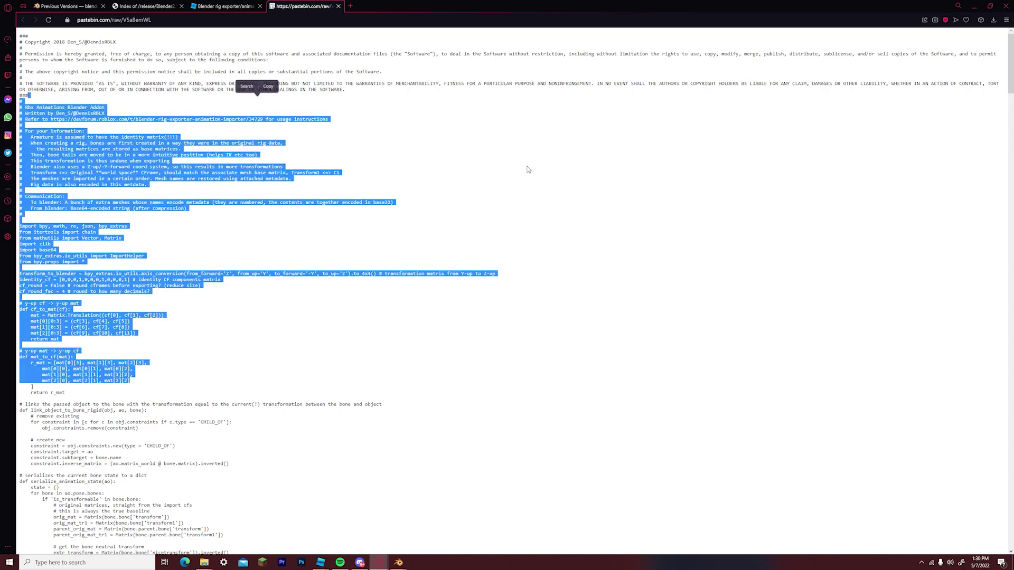
pyautogui.click(506, 183)
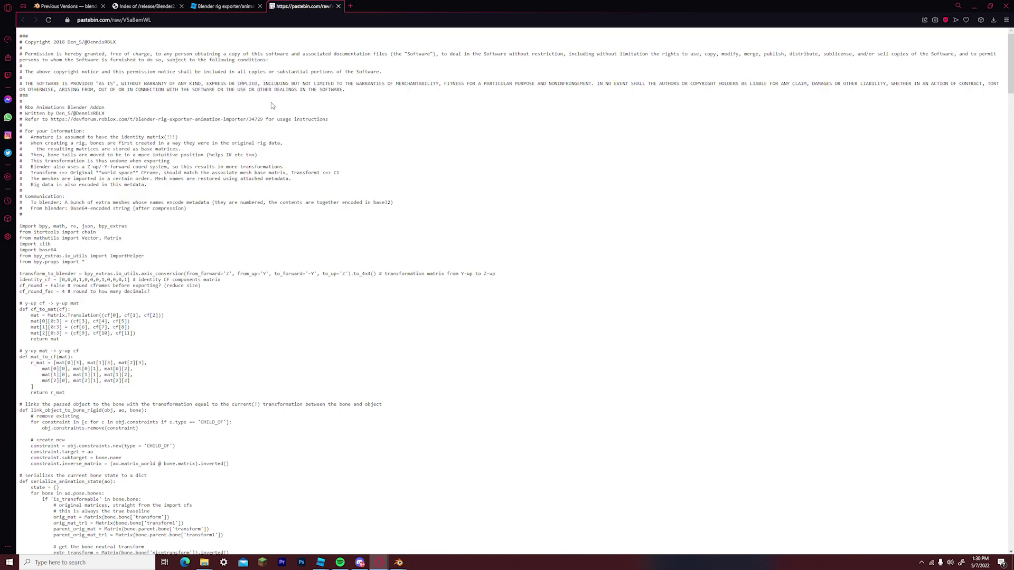
pyautogui.rightClick(273, 106)
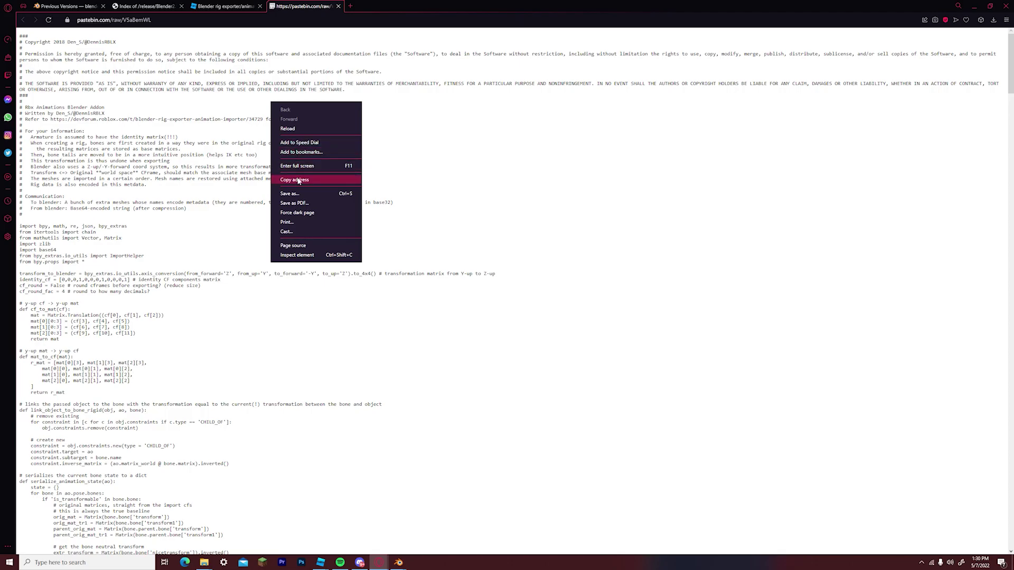
pyautogui.click(290, 193)
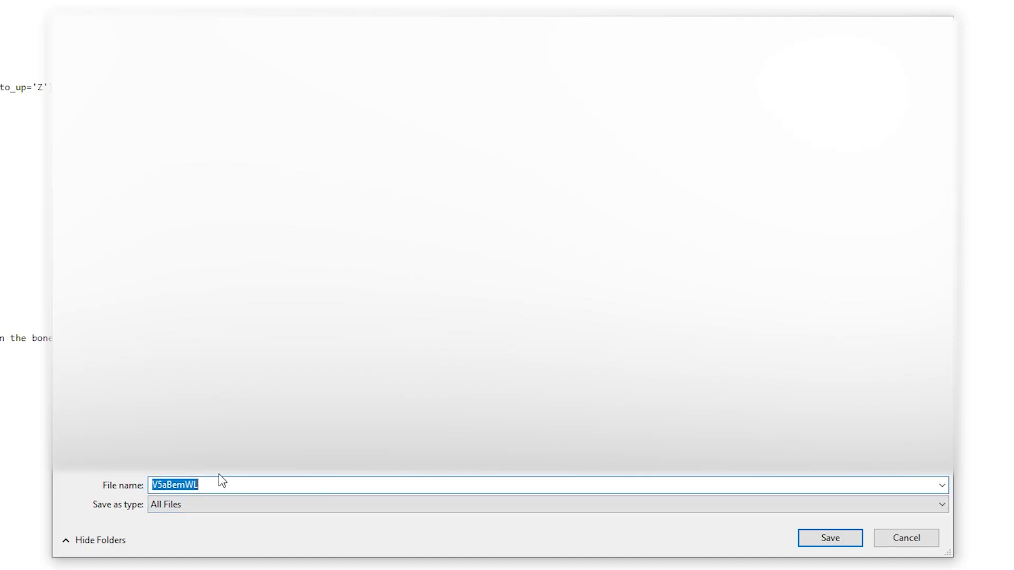
pyautogui.press('BackSpace')
pyautogui.write('something.py')
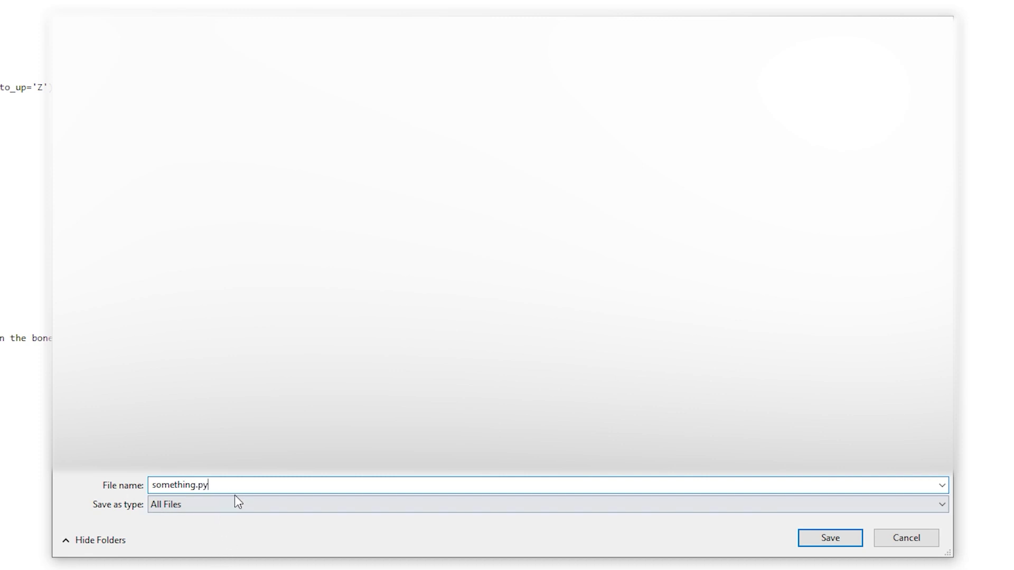
pyautogui.moveTo(240, 490); pyautogui.dragTo(153, 506)
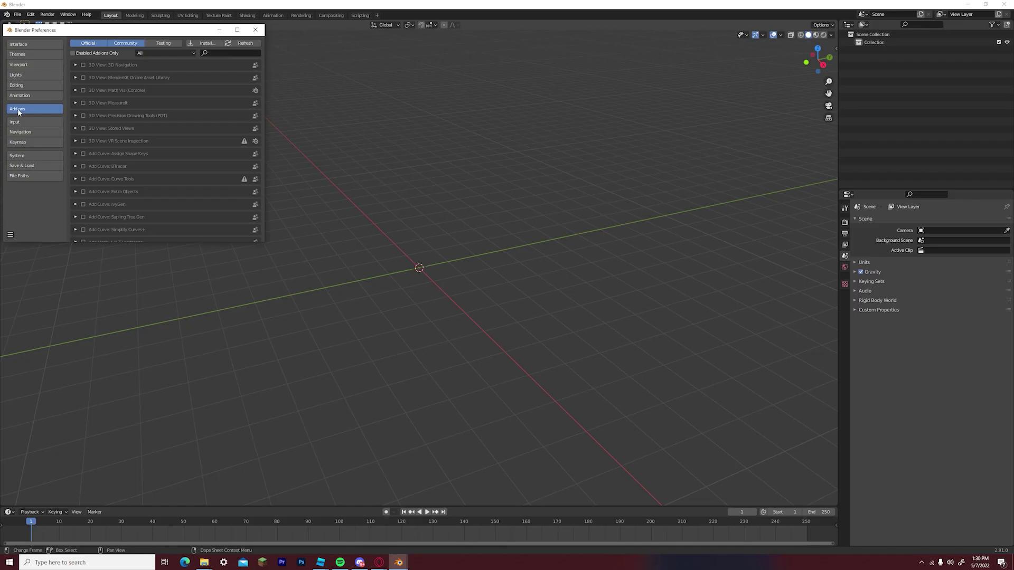
# Install something.py as an add-on and remove the duplicate Rbx Animations entry
pyautogui.click(200, 43)
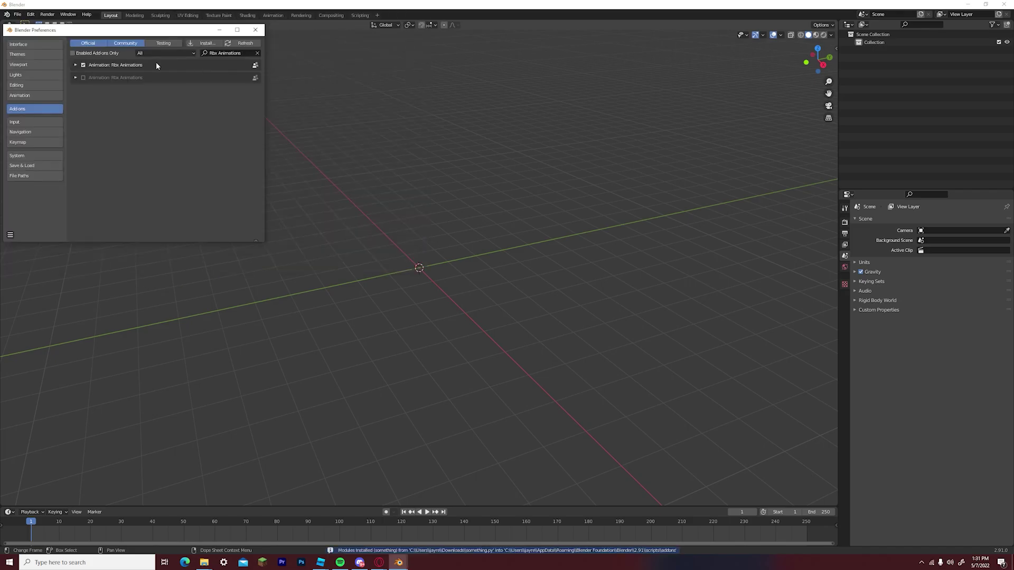
pyautogui.click(76, 78)
pyautogui.click(113, 95)
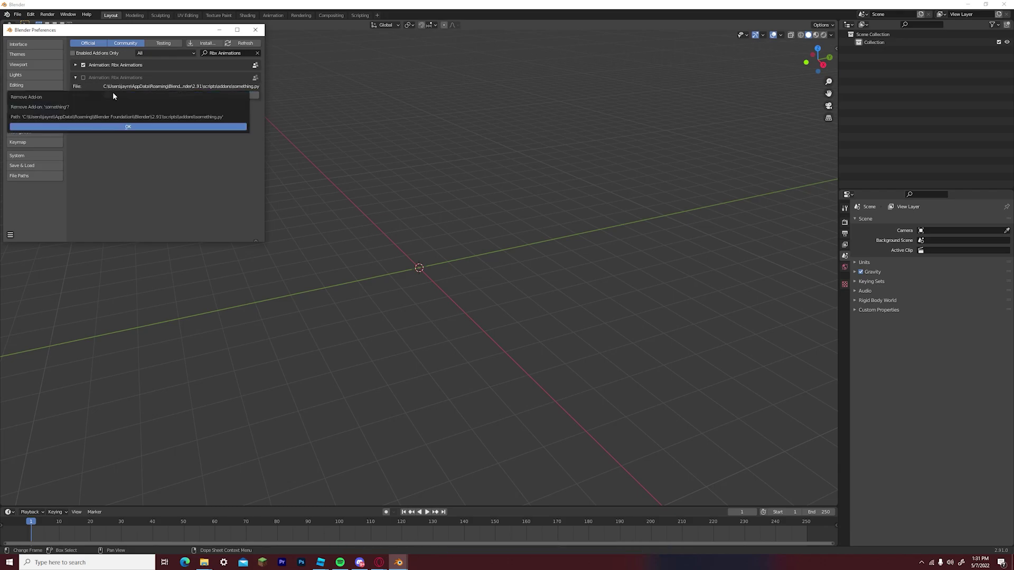
pyautogui.click(114, 126)
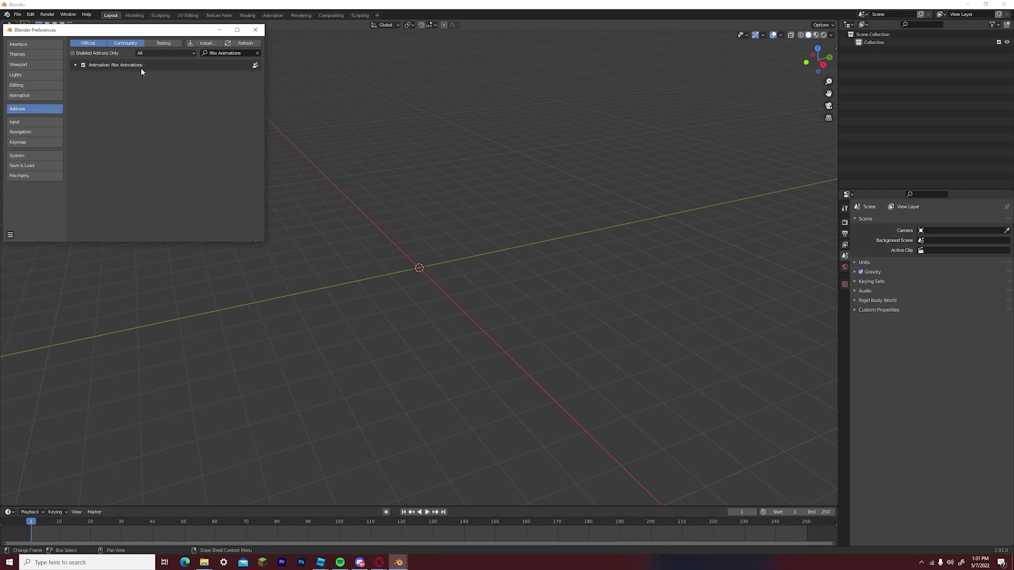
# Review the remaining Rbx Animations add-on details and close the Preferences window
pyautogui.click(75, 65)
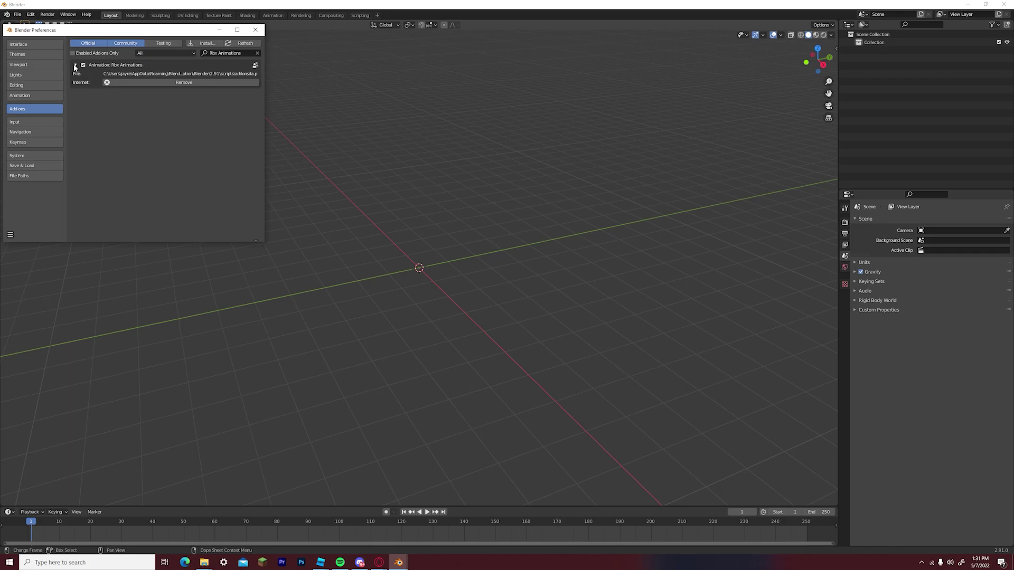
pyautogui.click(75, 65)
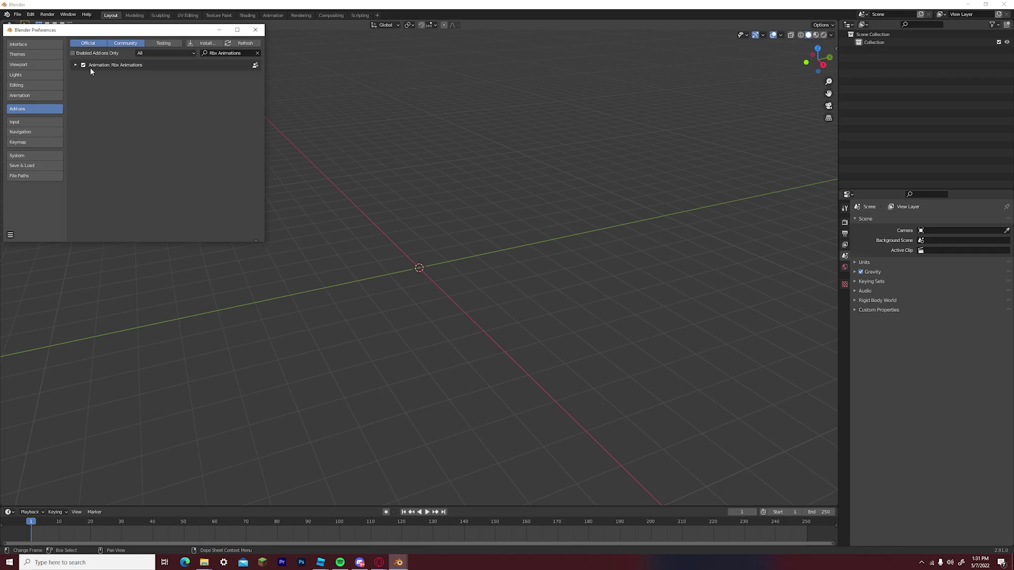
pyautogui.click(254, 30)
pyautogui.click(19, 14)
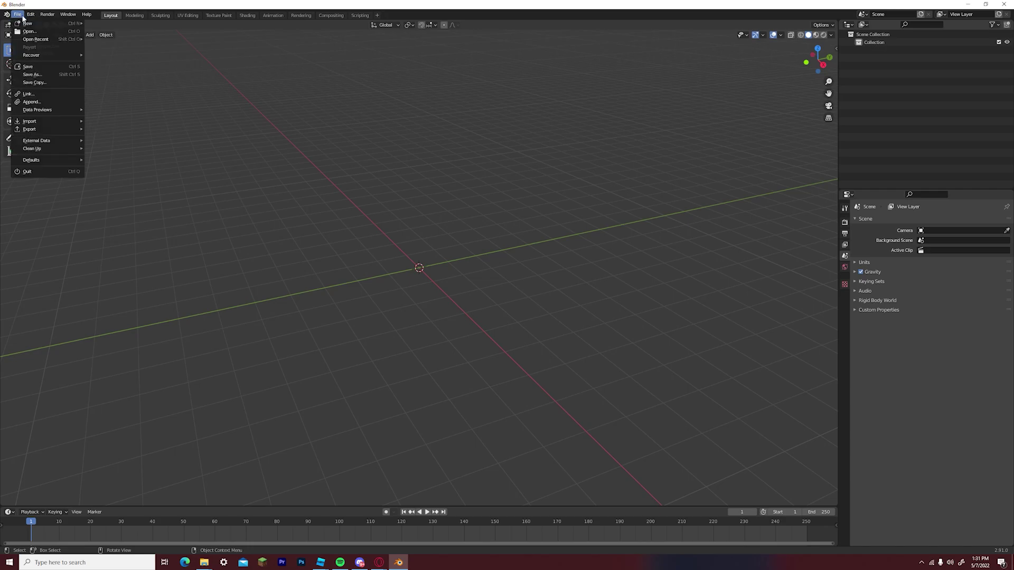
# Import the R6 dummy with Rbx Animations Rig import, inspect it in Material Preview, then open the Animation workspace
pyautogui.moveTo(53, 123)
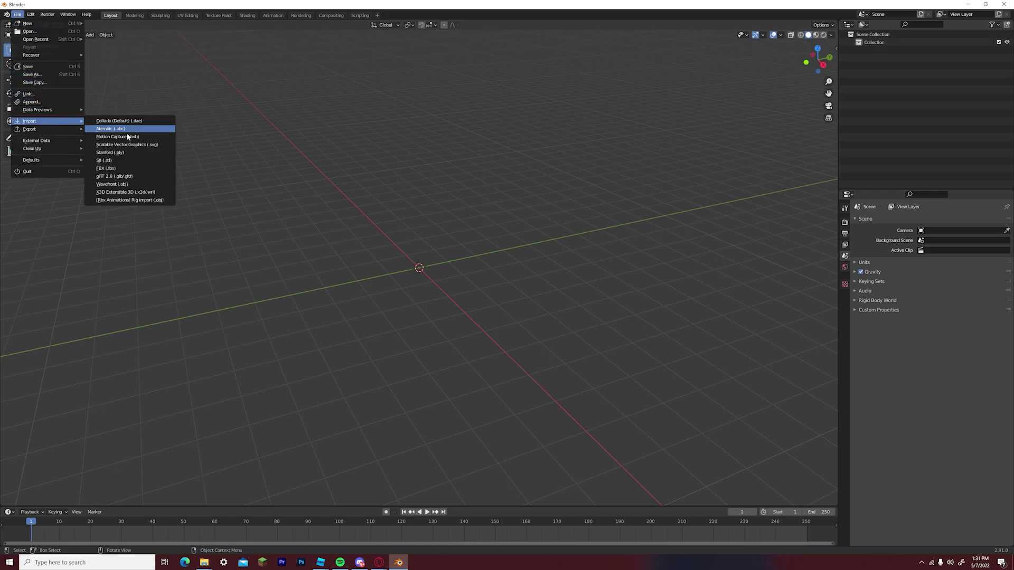
pyautogui.click(126, 200)
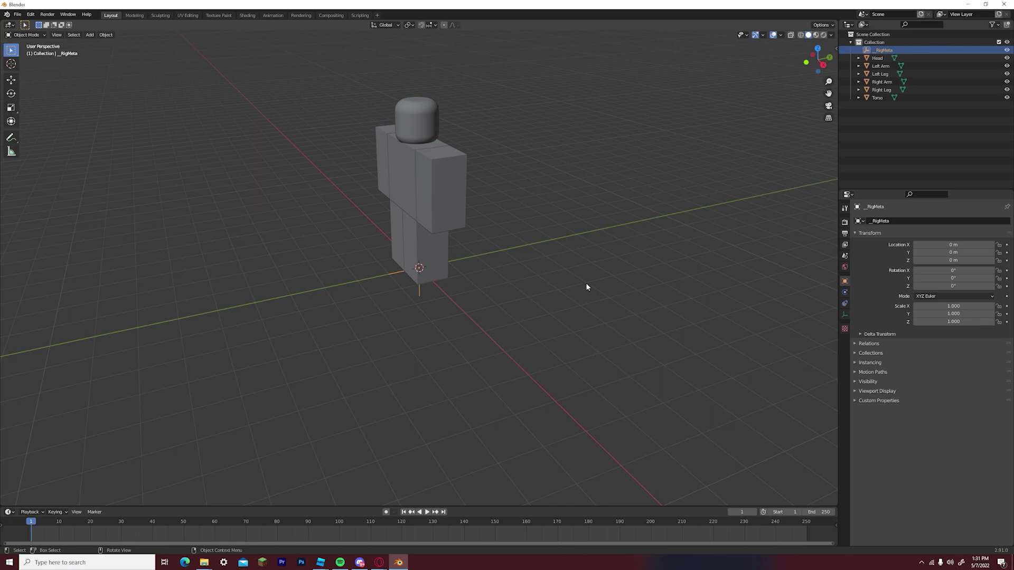
pyautogui.moveTo(498, 118); pyautogui.dragTo(528, 118, button='middle')
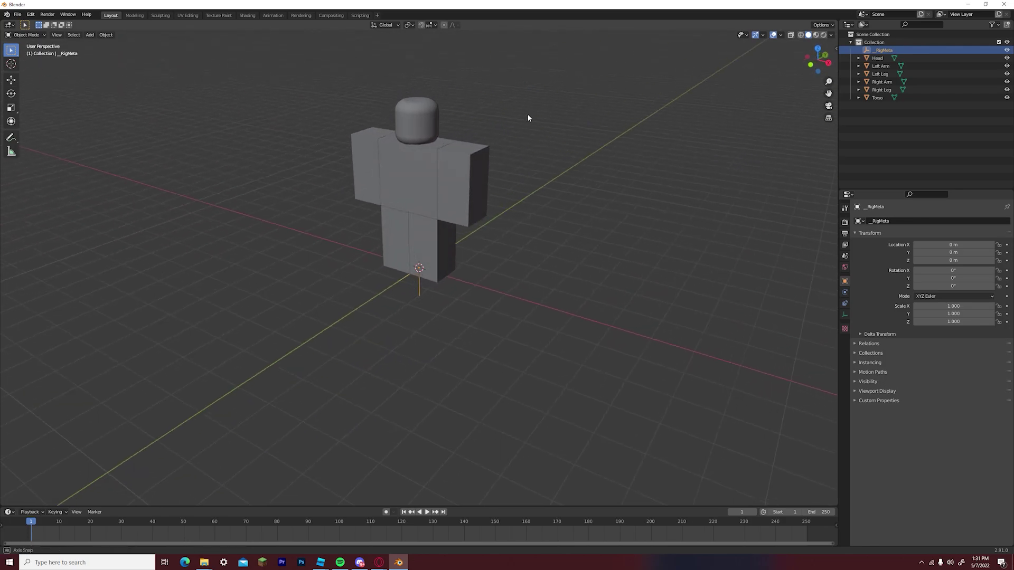
pyautogui.click(816, 35)
pyautogui.moveTo(670, 131)
pyautogui.mouseDown(button='middle')
pyautogui.moveTo(516, 115)
pyautogui.moveTo(629, 129)
pyautogui.moveTo(707, 117)
pyautogui.mouseUp(button='middle')
pyautogui.click(808, 35)
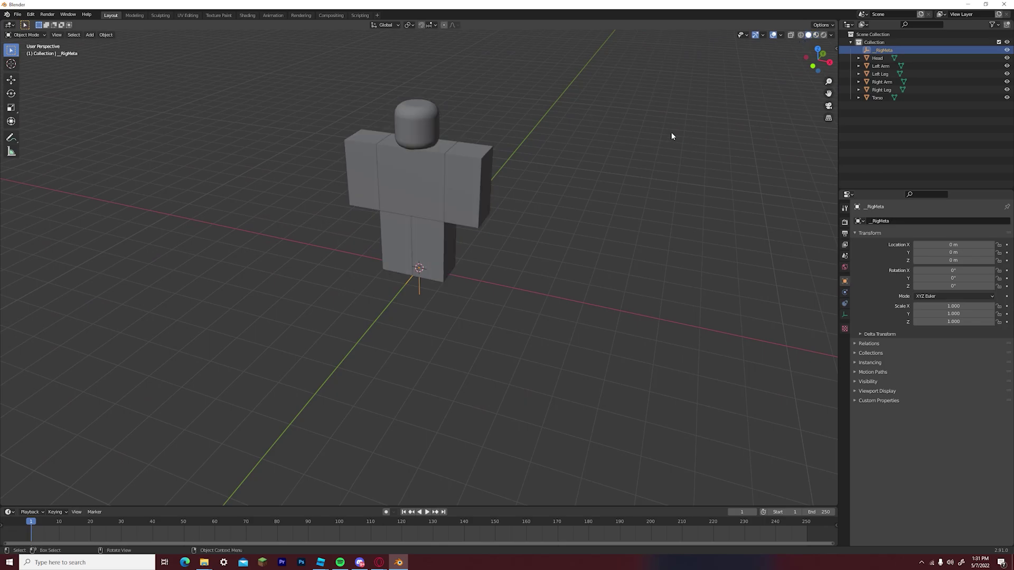
pyautogui.click(274, 16)
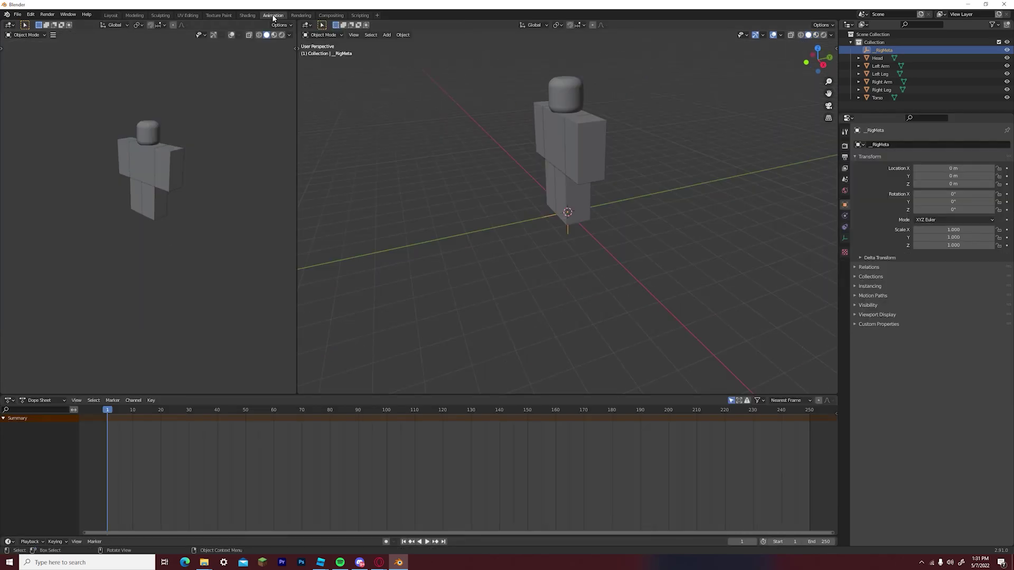
# Rebuild the rig from the imported dummy parts using the Rbx Animations side-panel tab
pyautogui.click(836, 49)
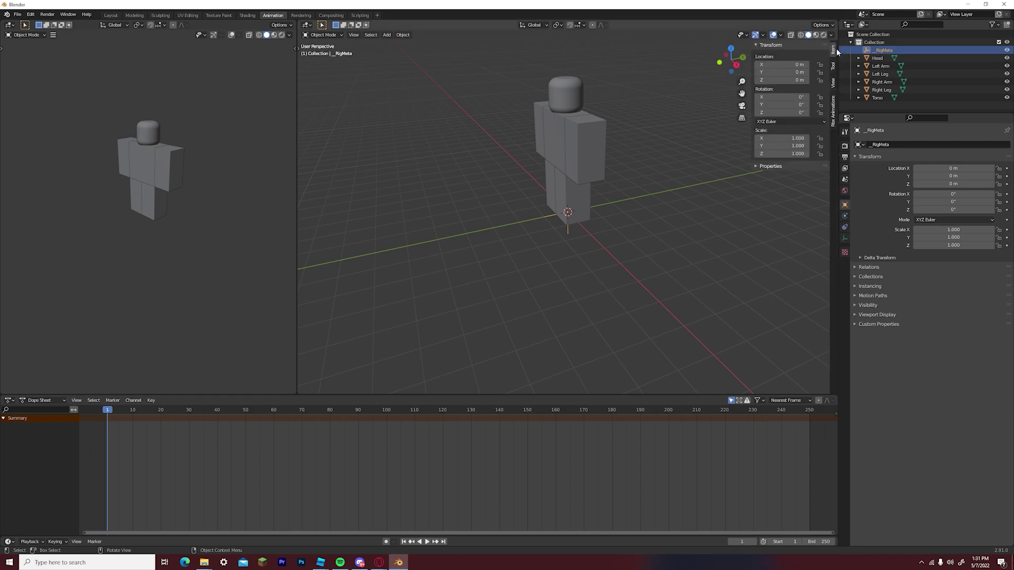
pyautogui.click(833, 108)
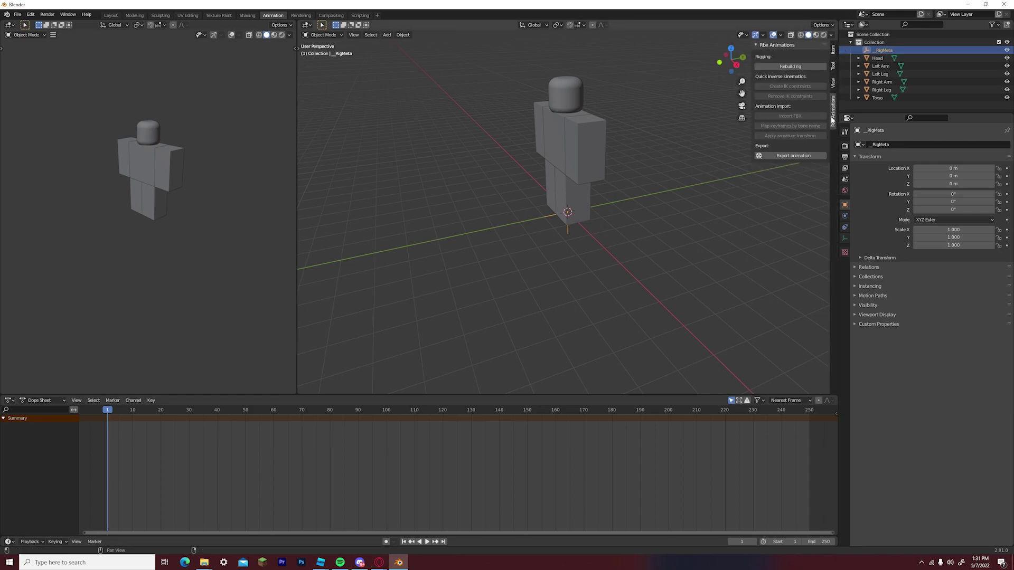
pyautogui.click(788, 65)
pyautogui.click(790, 85)
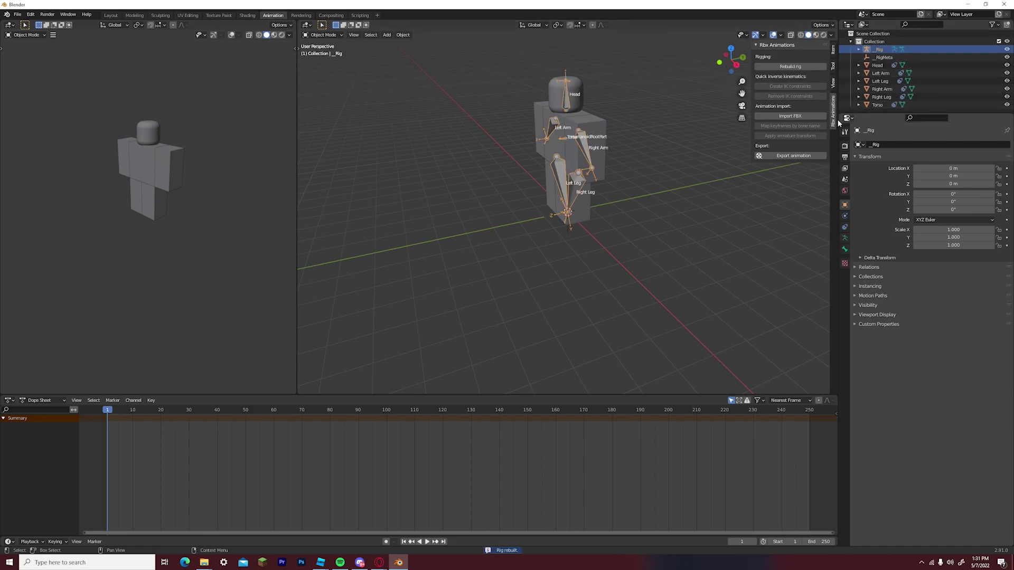
# Switch the new _Rig armature into Pose Mode and select the Right Arm bone
pyautogui.click(648, 149)
pyautogui.click(323, 35)
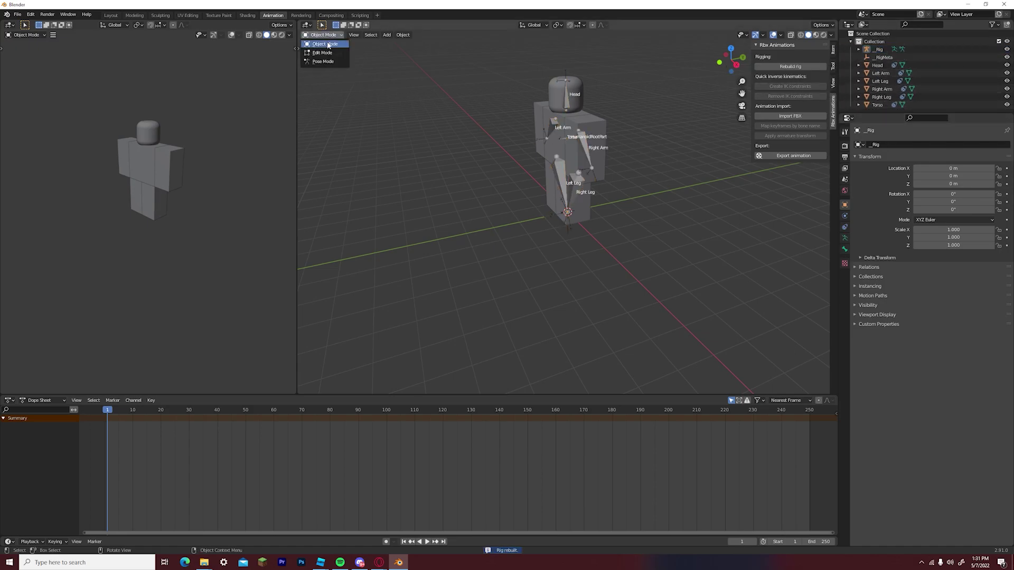
pyautogui.click(323, 61)
pyautogui.moveTo(380, 88); pyautogui.dragTo(592, 149, button='middle')
pyautogui.click(604, 139)
# Raise the selected arm bone with an X-axis rotation (R, X) as a test pose
pyautogui.click(592, 144)
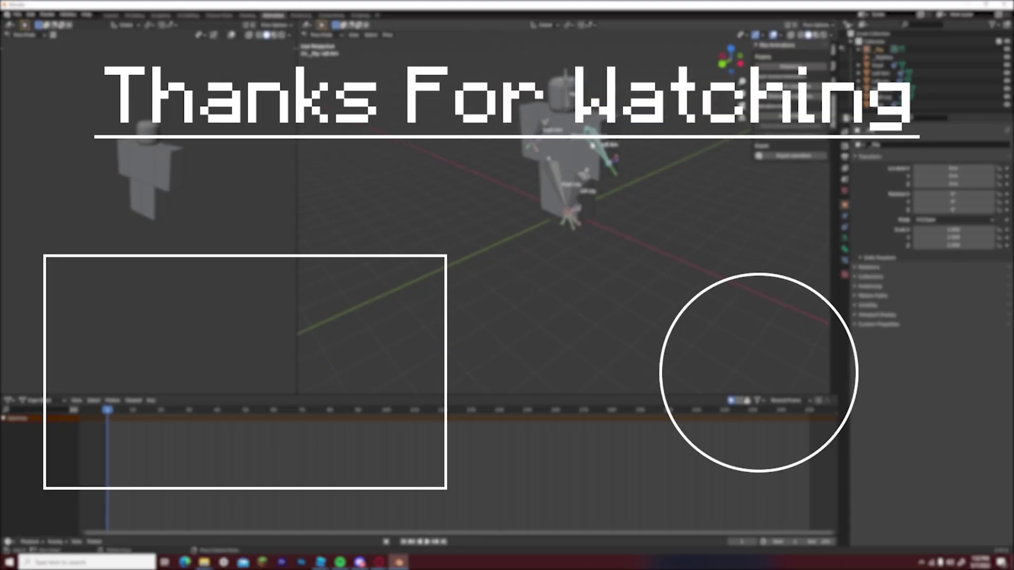
pyautogui.press('r')
pyautogui.press('x')
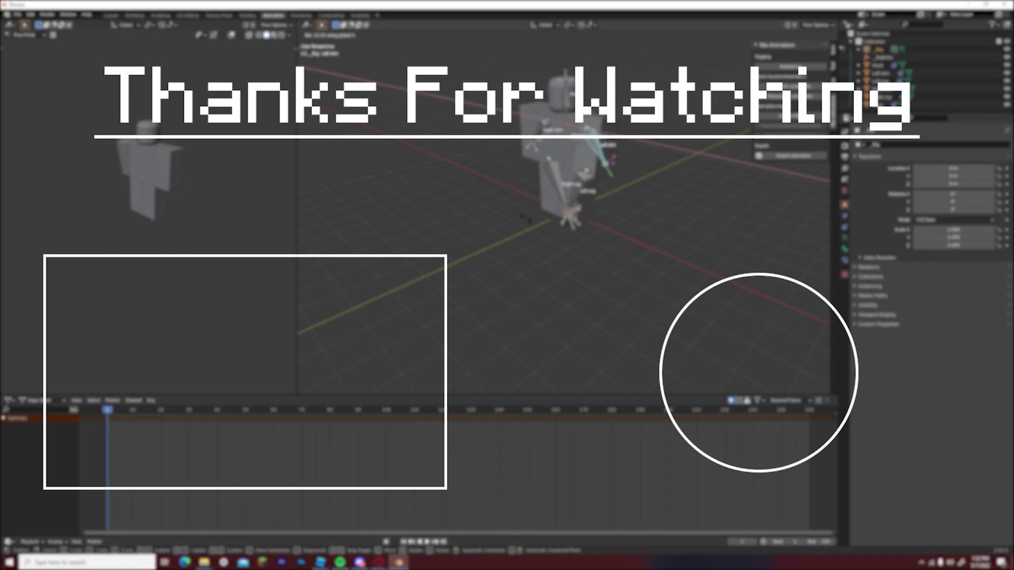
pyautogui.click(146, 148)
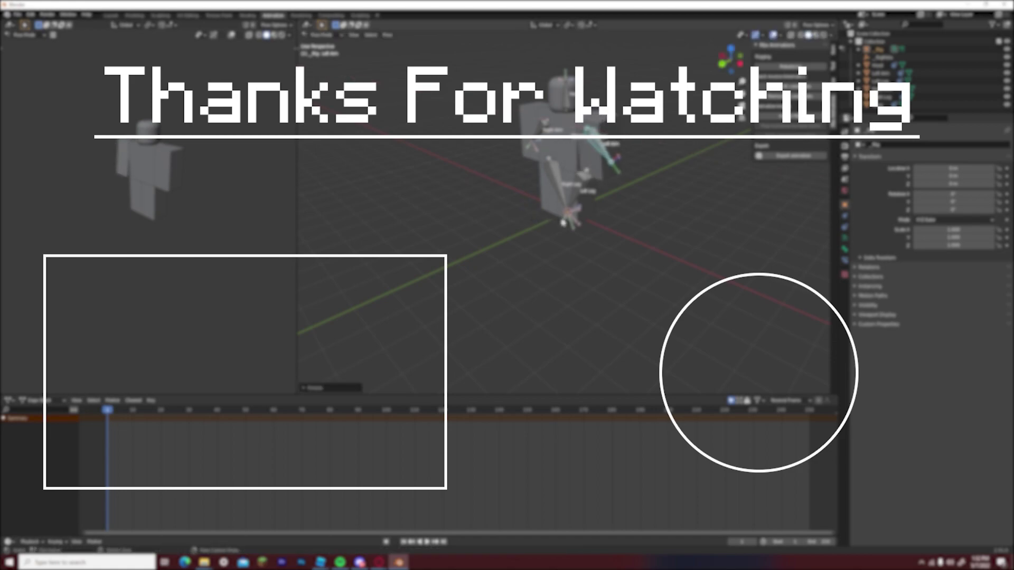
pyautogui.moveTo(147, 146); pyautogui.dragTo(158, 130, button='middle')
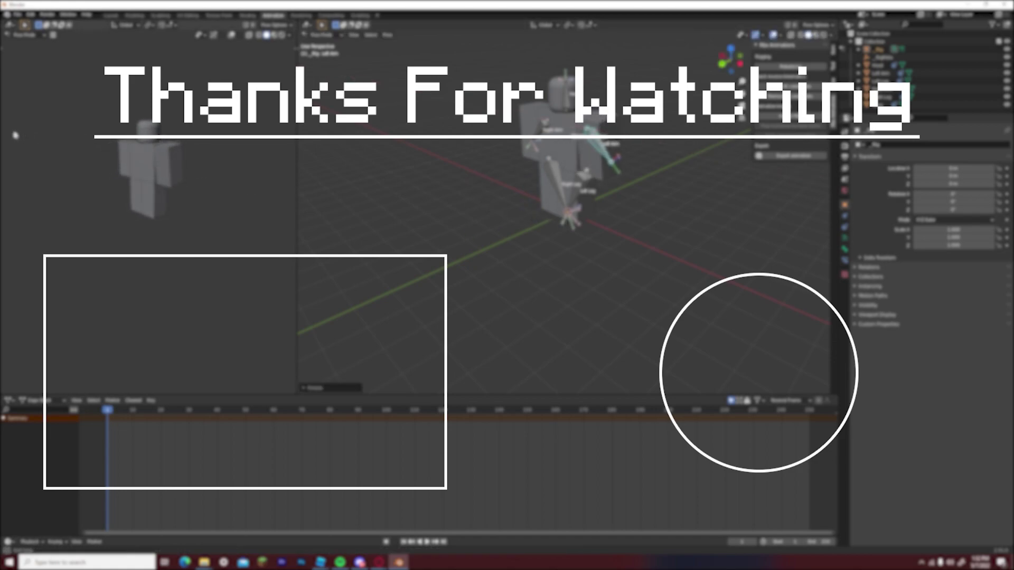